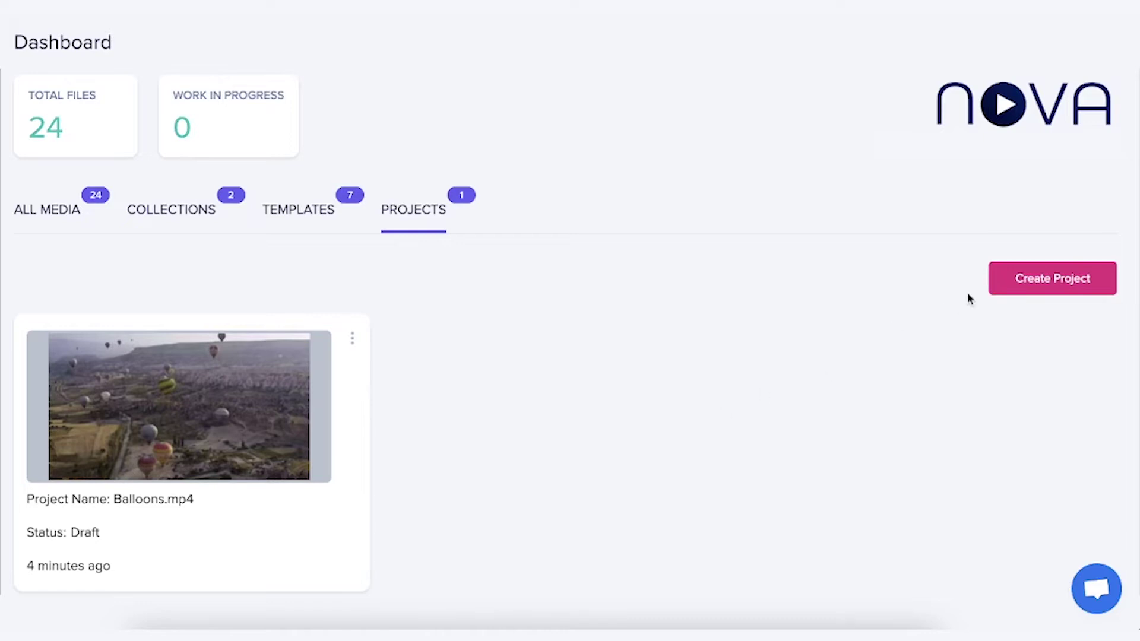
Step: Create a new project with the talking-head video and preview it briefly, pausing at 00:00:05
{"action": "left_click", "coordinate": [1025, 284]}
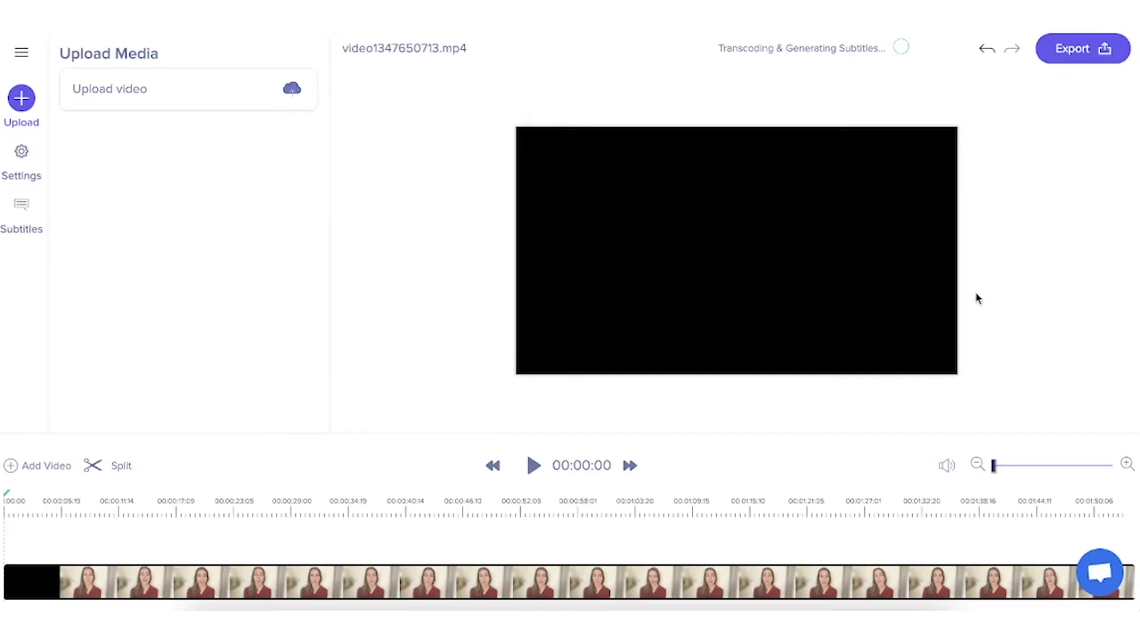
{"action": "left_click", "coordinate": [534, 466]}
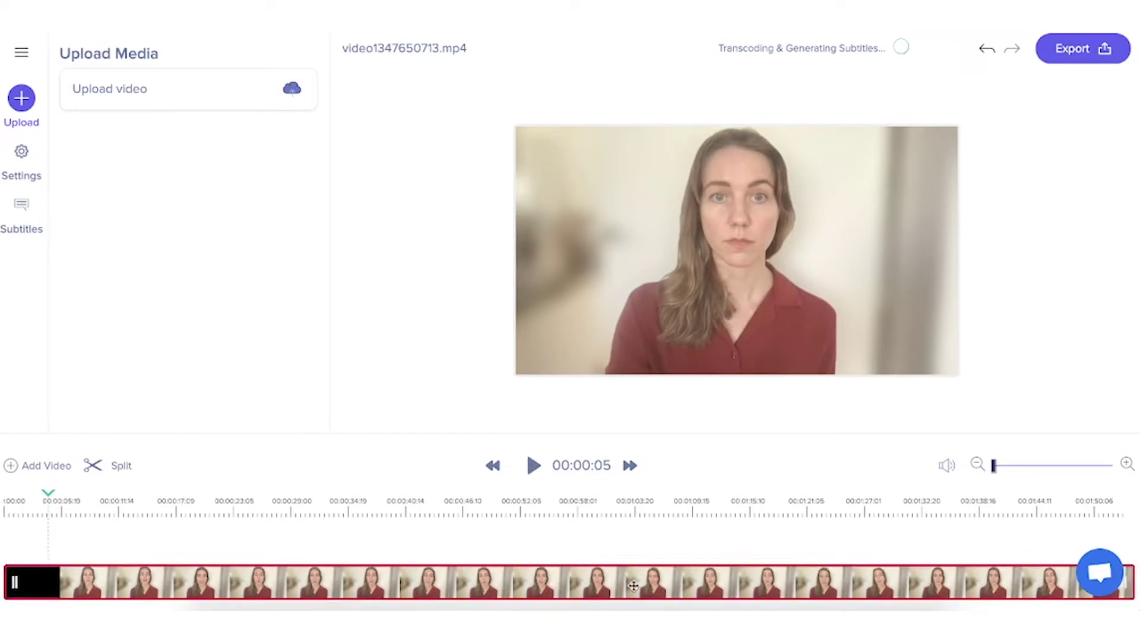
Step: Split the clip at 00:00:44 and 00:01:25, then trim the starts of the middle and last clips
{"action": "left_click", "coordinate": [435, 512]}
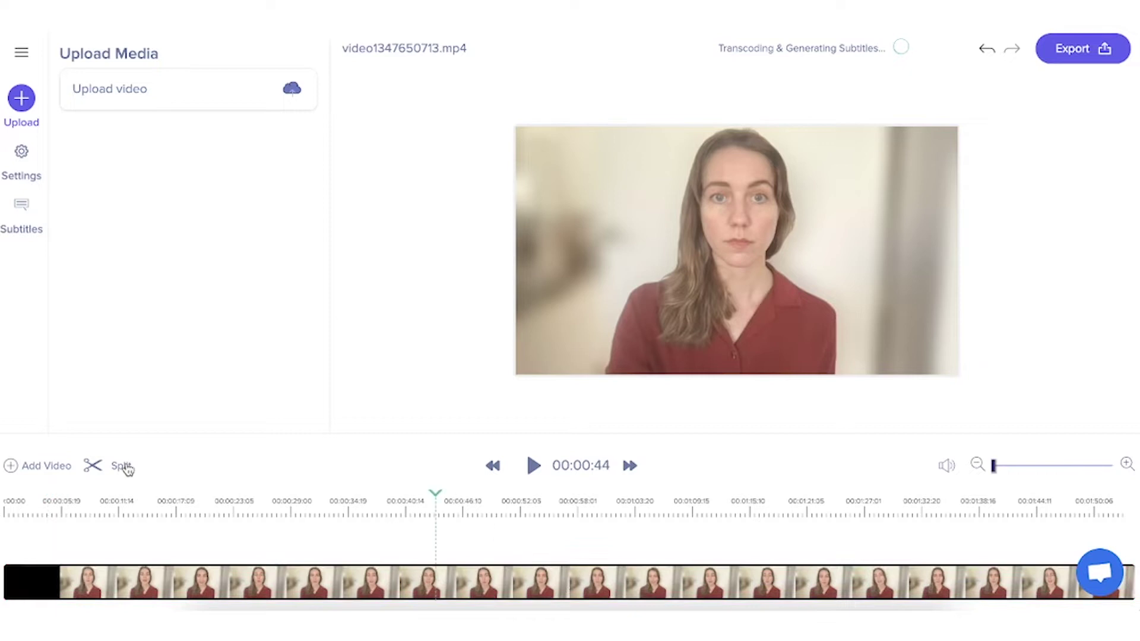
{"action": "left_click", "coordinate": [124, 466]}
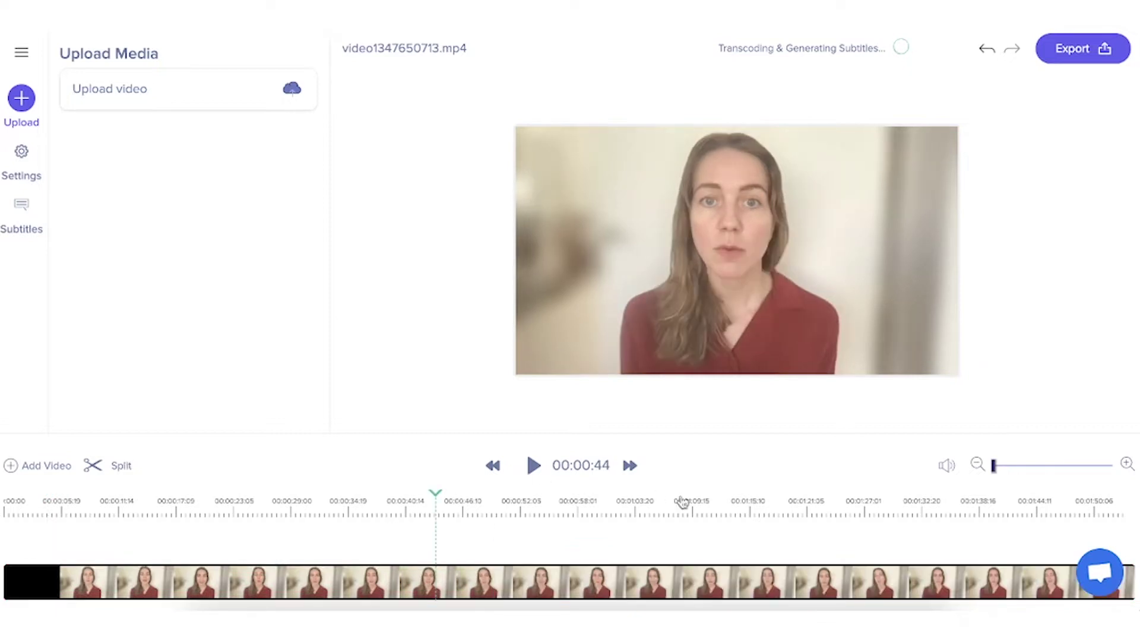
{"action": "left_click", "coordinate": [832, 512]}
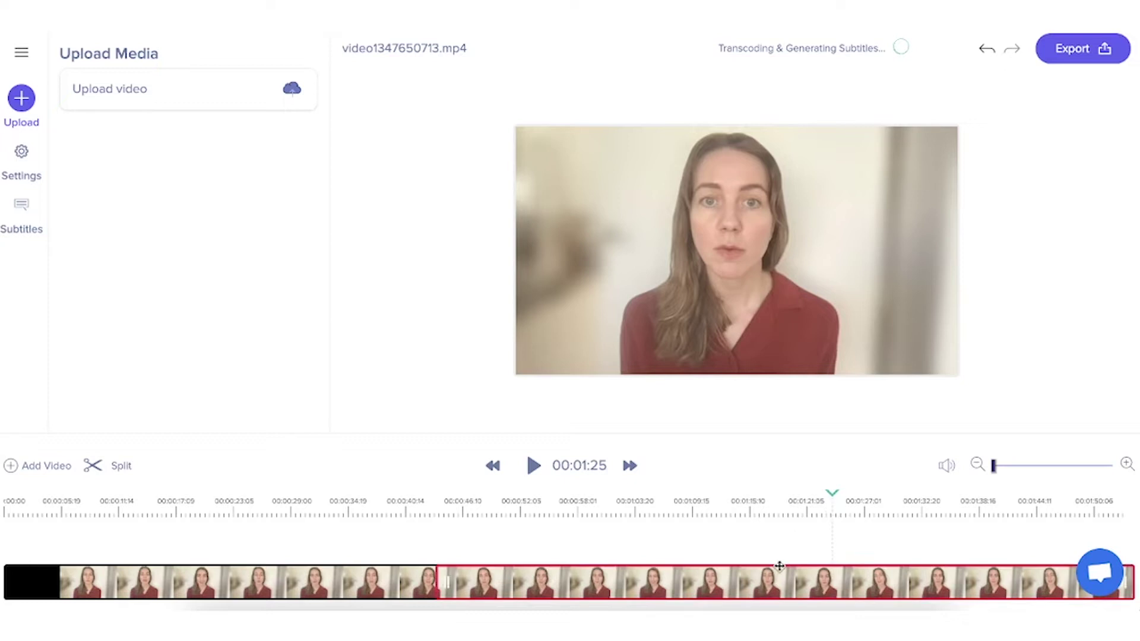
{"action": "left_click", "coordinate": [118, 469]}
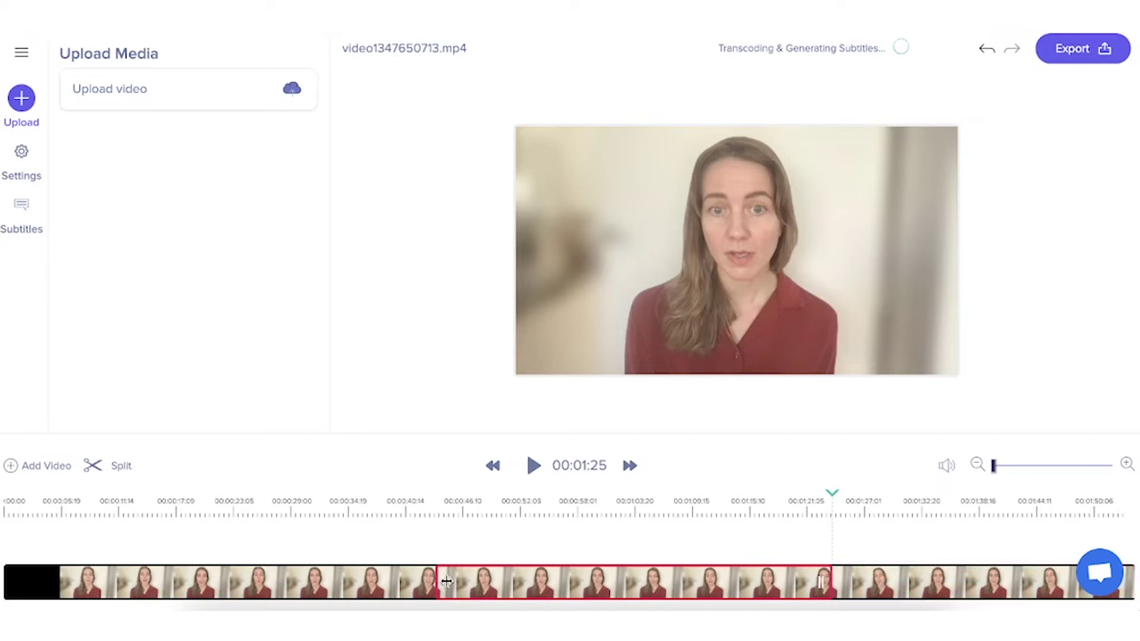
{"action": "left_click_drag", "start_coordinate": [447, 581], "coordinate": [364, 576]}
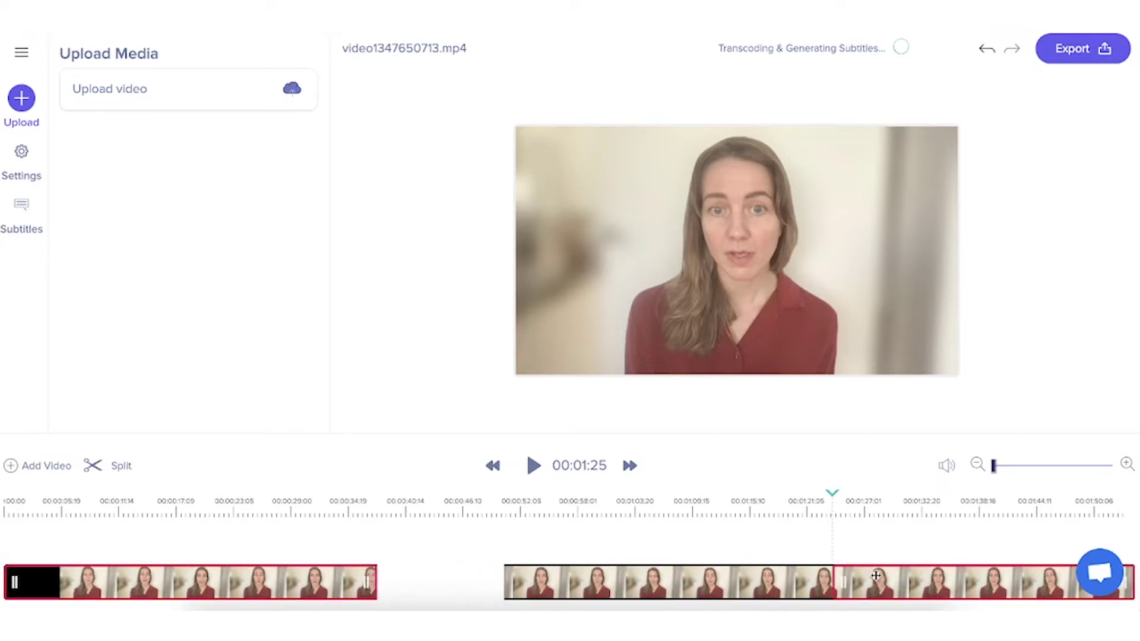
{"action": "left_click_drag", "start_coordinate": [839, 581], "coordinate": [887, 582]}
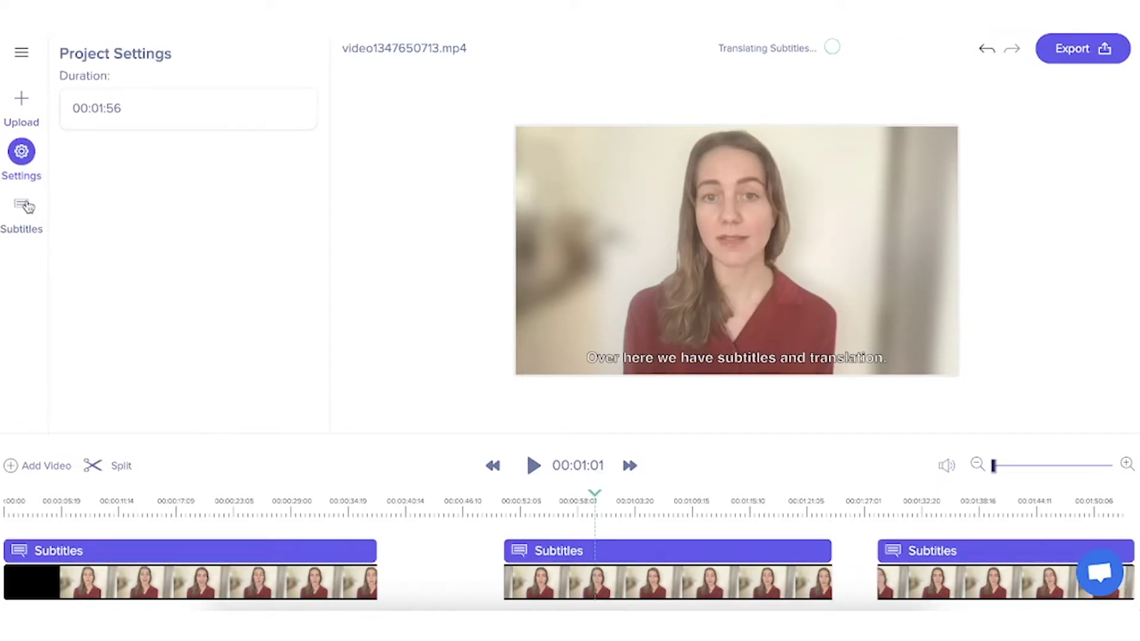
Step: Edit the first subtitle by appending 'I.' so it reads 'Hi and welcome to Nova A.I.'
{"action": "left_click", "coordinate": [21, 209]}
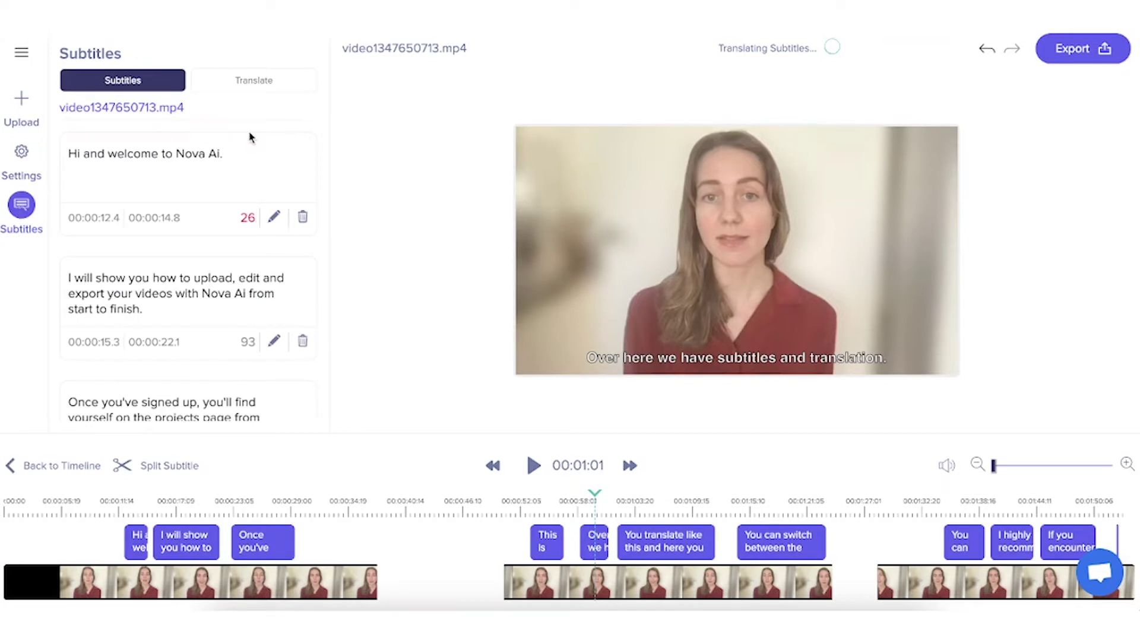
{"action": "left_click", "coordinate": [273, 214]}
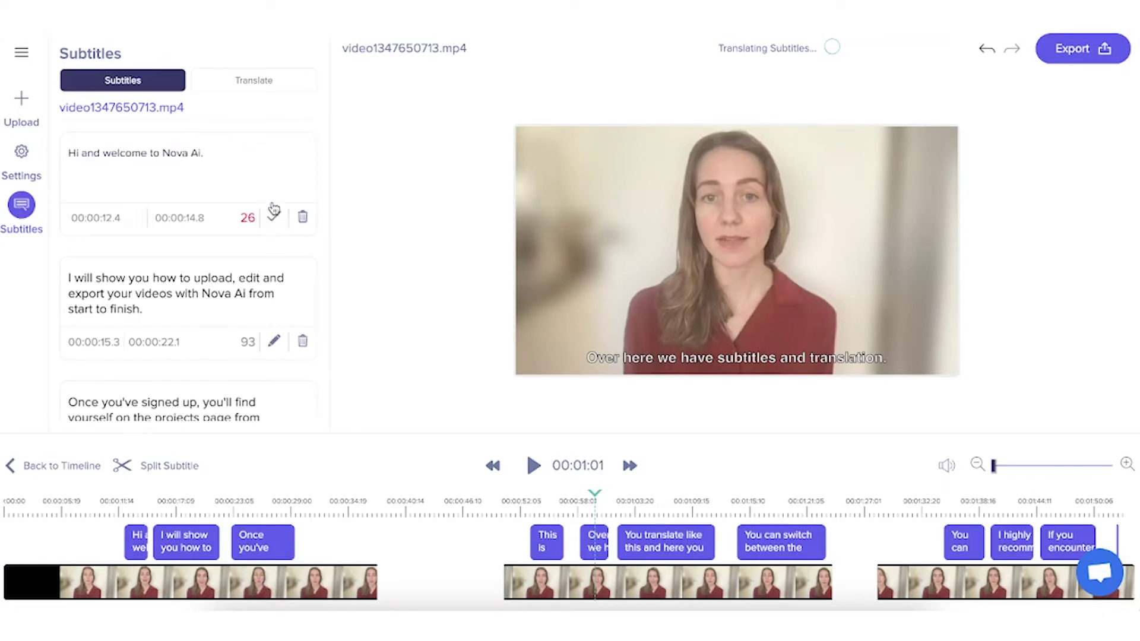
{"action": "left_click", "coordinate": [257, 167]}
{"action": "type", "text": "I."}
{"action": "left_click", "coordinate": [274, 216]}
Step: Nudge the 'This is' and 'You translate like' subtitle blocks and delete the 'You can switch' subtitle
{"action": "mouse_move", "coordinate": [533, 544]}
{"action": "left_mouse_down"}
{"action": "mouse_move", "coordinate": [517, 544]}
{"action": "mouse_move", "coordinate": [536, 545]}
{"action": "left_mouse_up"}
{"action": "left_click_drag", "start_coordinate": [715, 541], "coordinate": [719, 541]}
{"action": "left_click", "coordinate": [817, 541]}
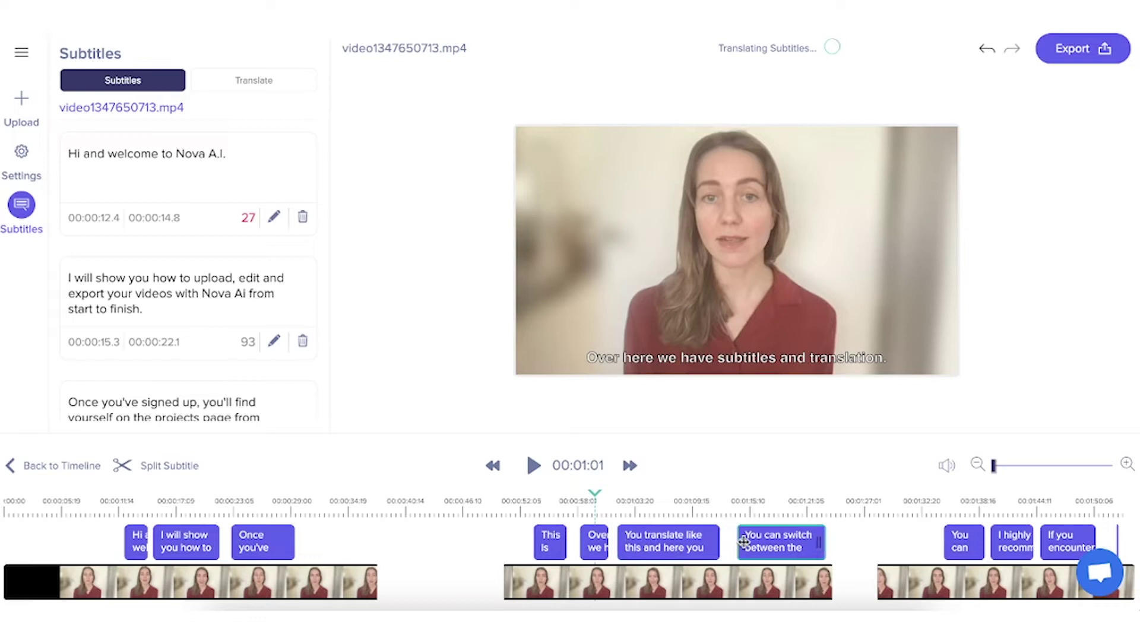
{"action": "key", "text": "Delete"}
Step: Translate the English (US) subtitles into Finnish, then display the Danish subtitles on the video and list
{"action": "left_click", "coordinate": [264, 89]}
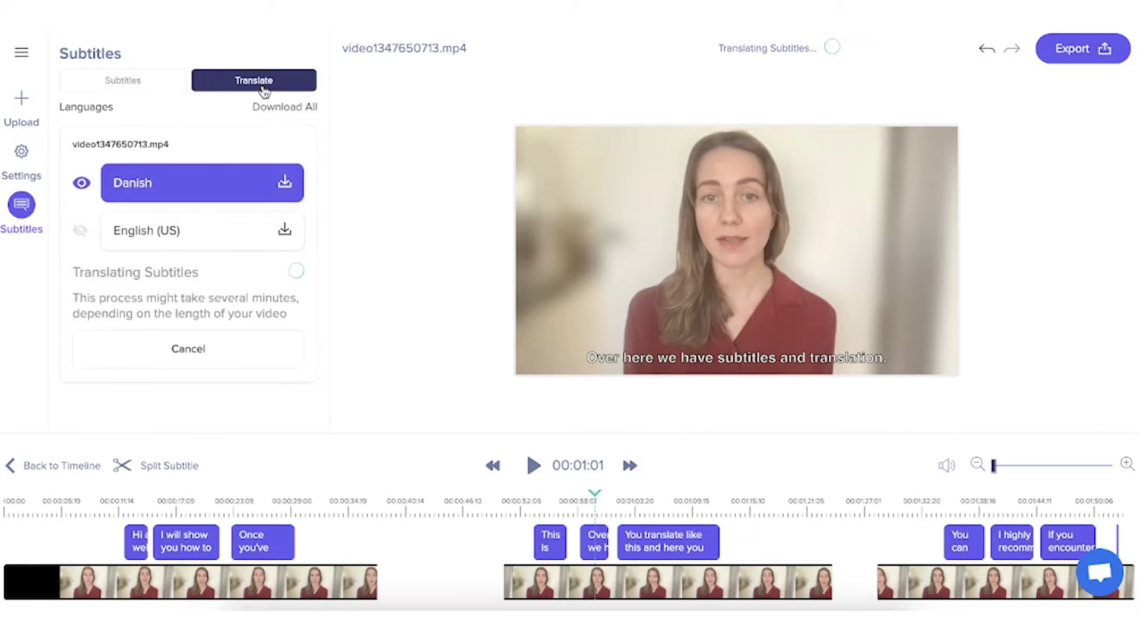
{"action": "left_click", "coordinate": [82, 232]}
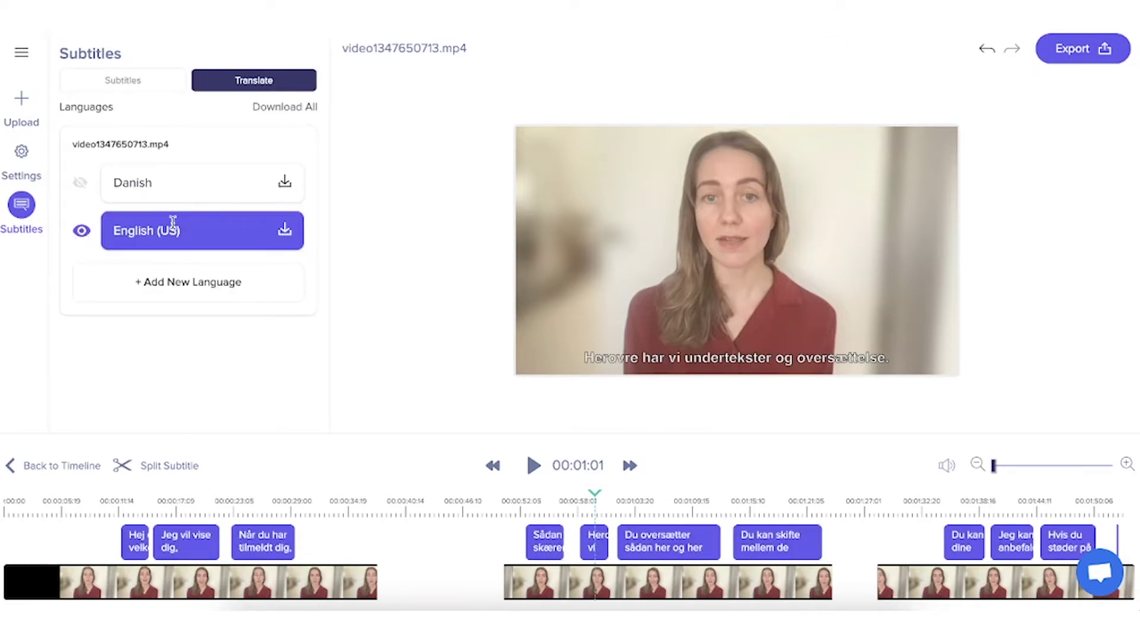
{"action": "left_click", "coordinate": [186, 279]}
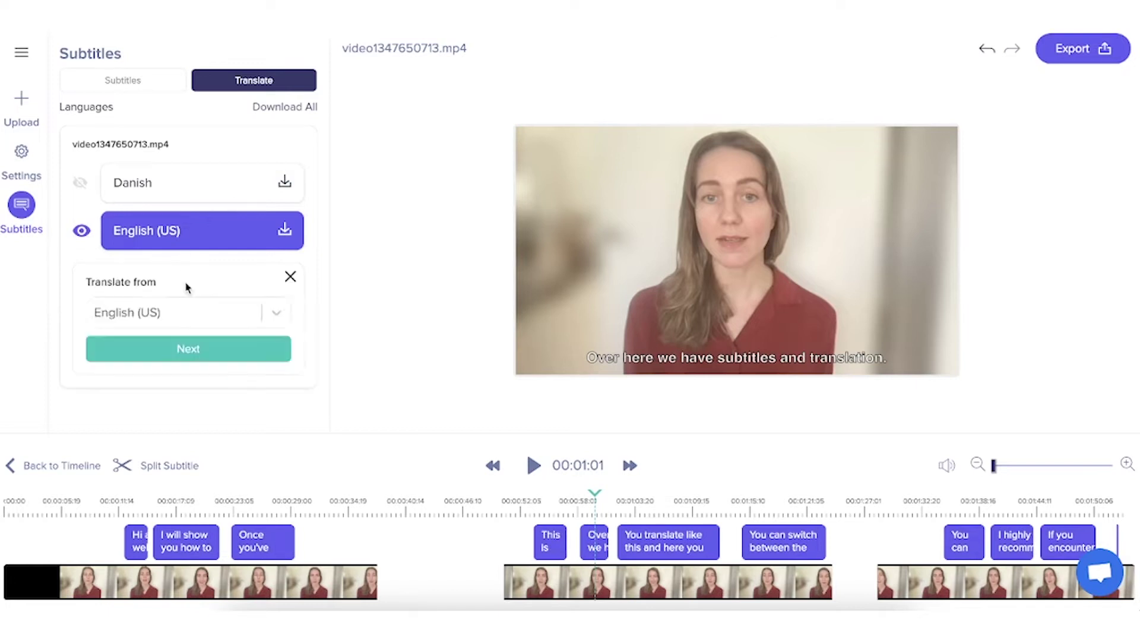
{"action": "left_click", "coordinate": [195, 349]}
{"action": "left_click", "coordinate": [273, 311]}
{"action": "scroll", "coordinate": [237, 387], "scroll_direction": "down", "scroll_amount": 5}
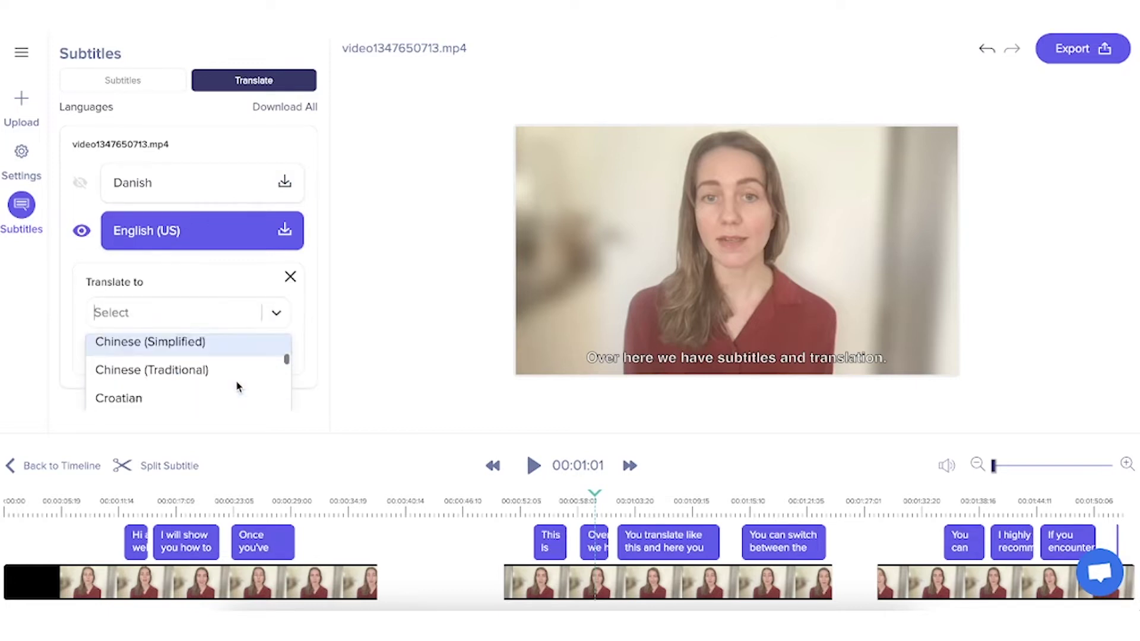
{"action": "scroll", "coordinate": [237, 386], "scroll_direction": "down", "scroll_amount": 5}
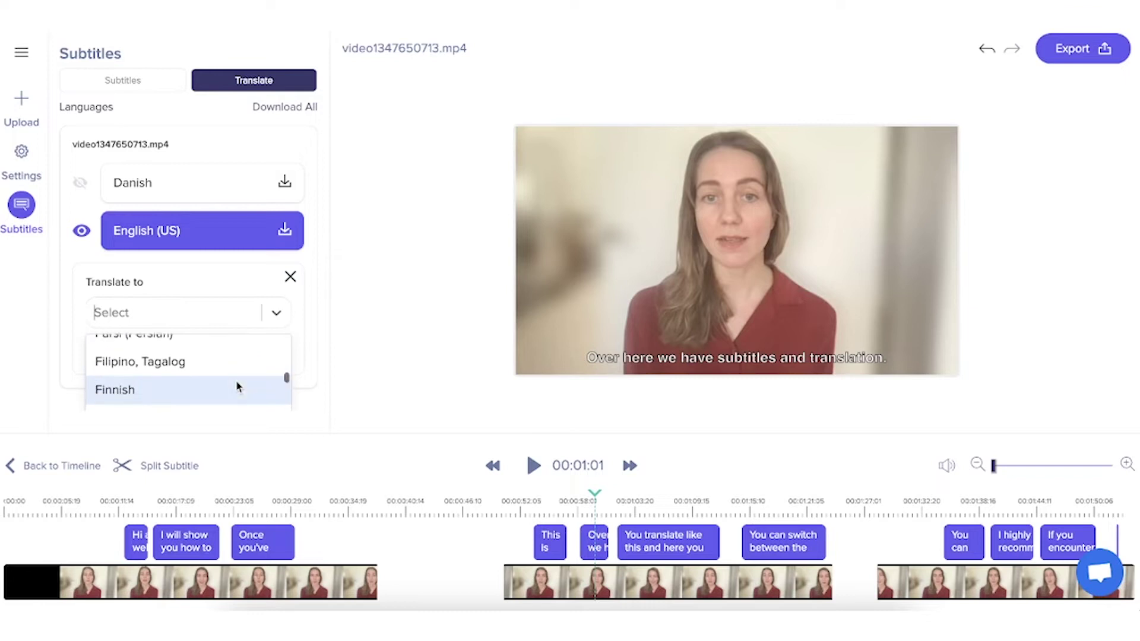
{"action": "scroll", "coordinate": [237, 387], "scroll_direction": "down", "scroll_amount": 1}
{"action": "left_click", "coordinate": [215, 368]}
{"action": "left_click", "coordinate": [204, 354]}
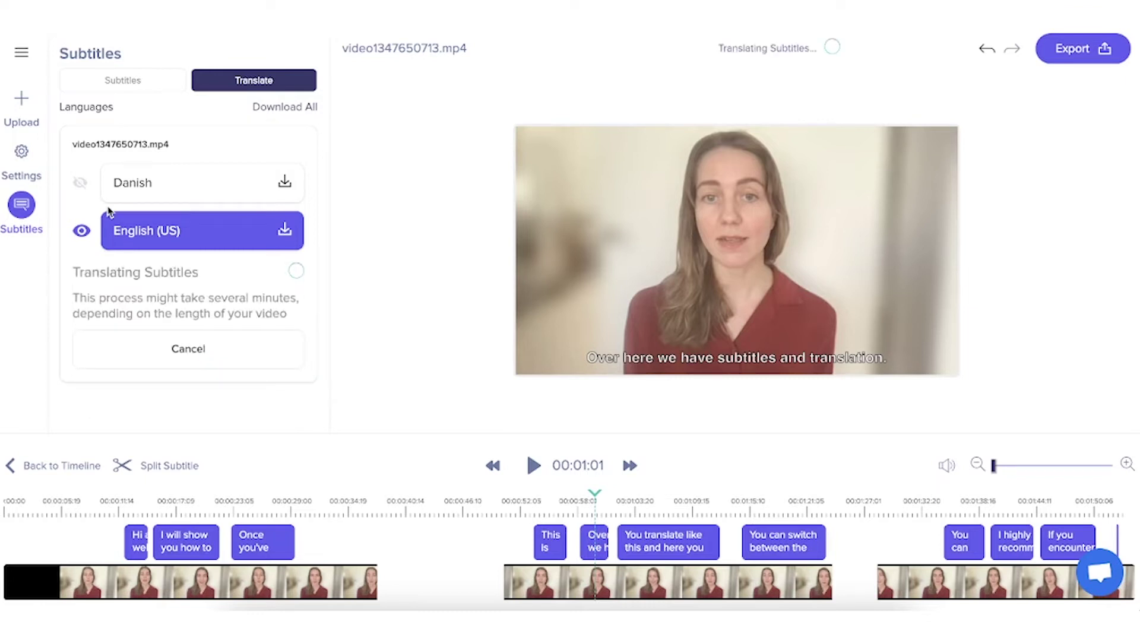
{"action": "left_click", "coordinate": [80, 187]}
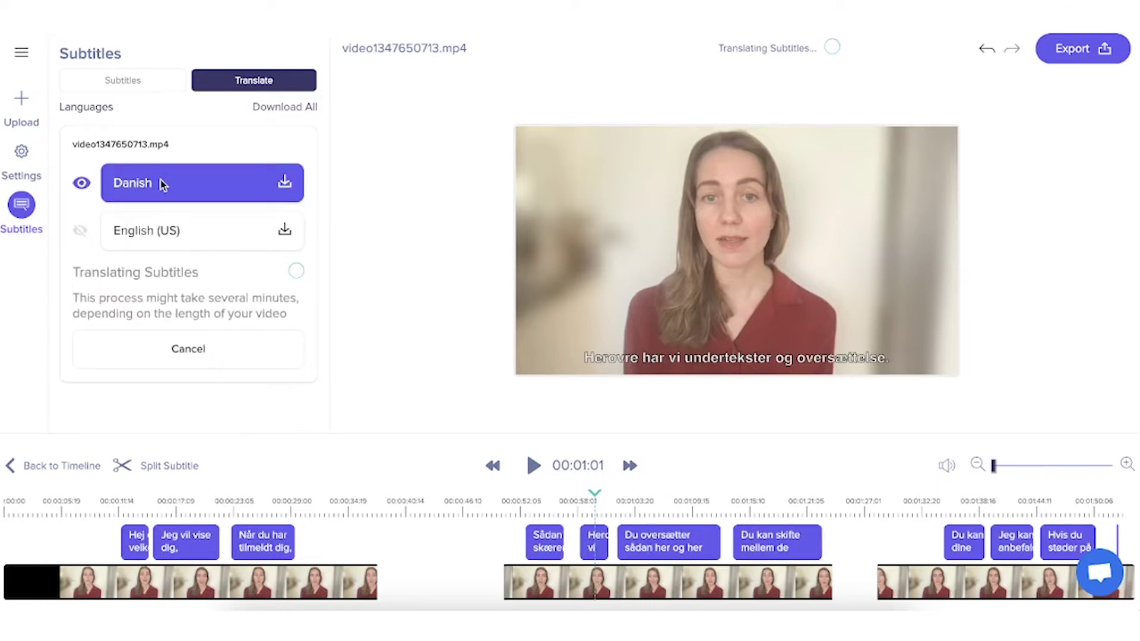
{"action": "left_click", "coordinate": [134, 88]}
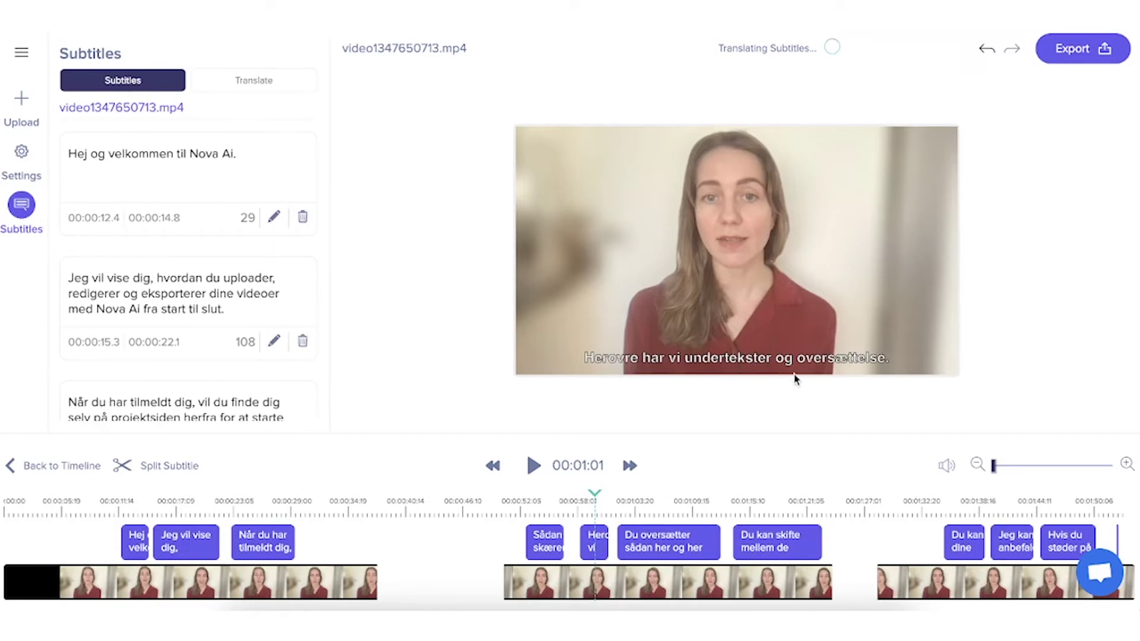
Step: Try the Square and Youtube sizes, then set the project size to LinkedIn Landscape (2.4:1)
{"action": "left_click", "coordinate": [22, 155]}
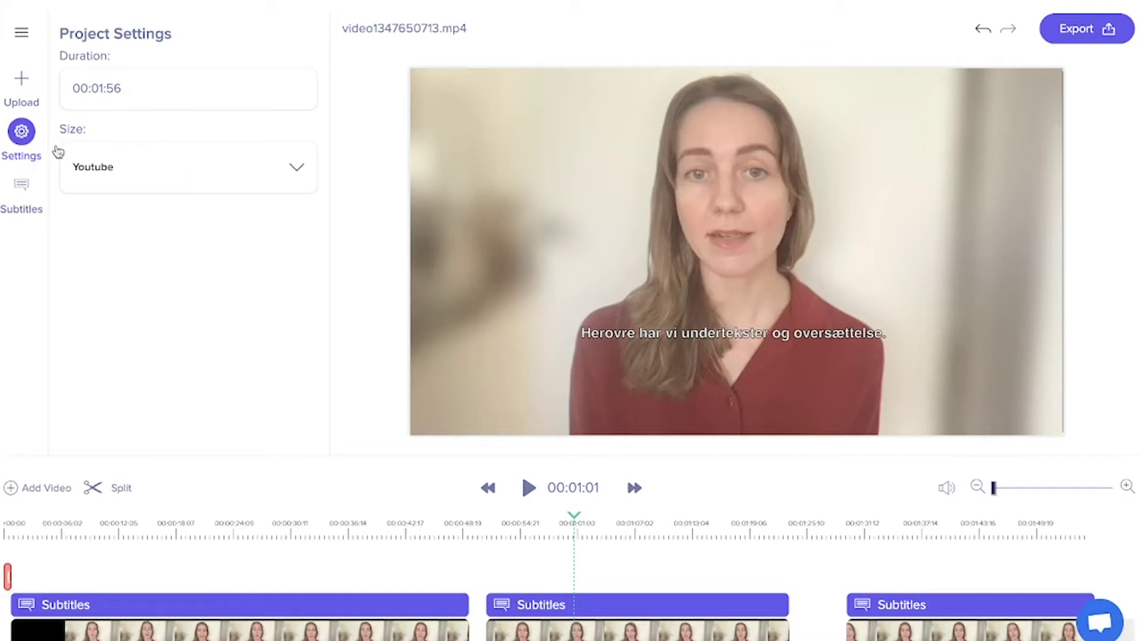
{"action": "left_click", "coordinate": [211, 175]}
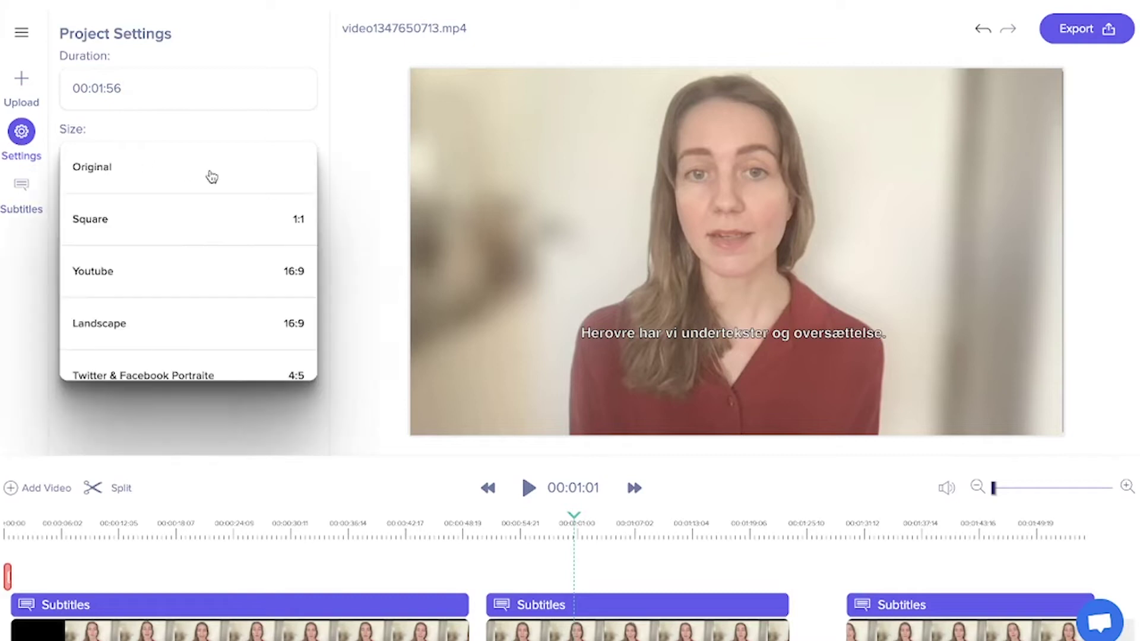
{"action": "left_click", "coordinate": [208, 229]}
{"action": "left_click", "coordinate": [249, 187]}
{"action": "left_click", "coordinate": [233, 283]}
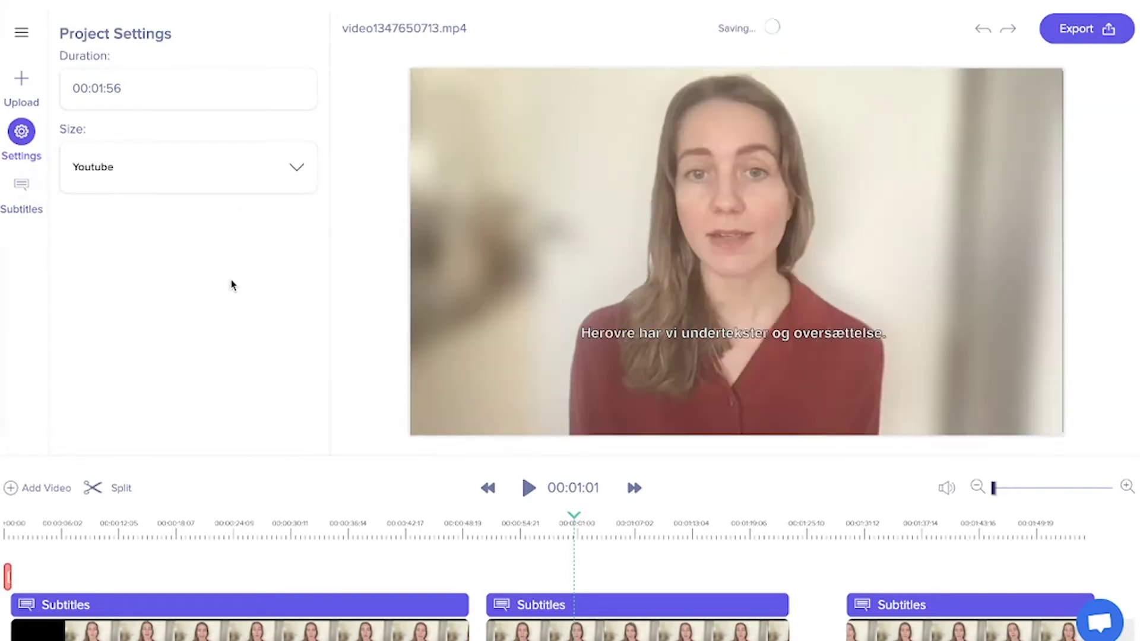
{"action": "left_click", "coordinate": [264, 174]}
{"action": "scroll", "coordinate": [244, 315], "scroll_direction": "down", "scroll_amount": 5}
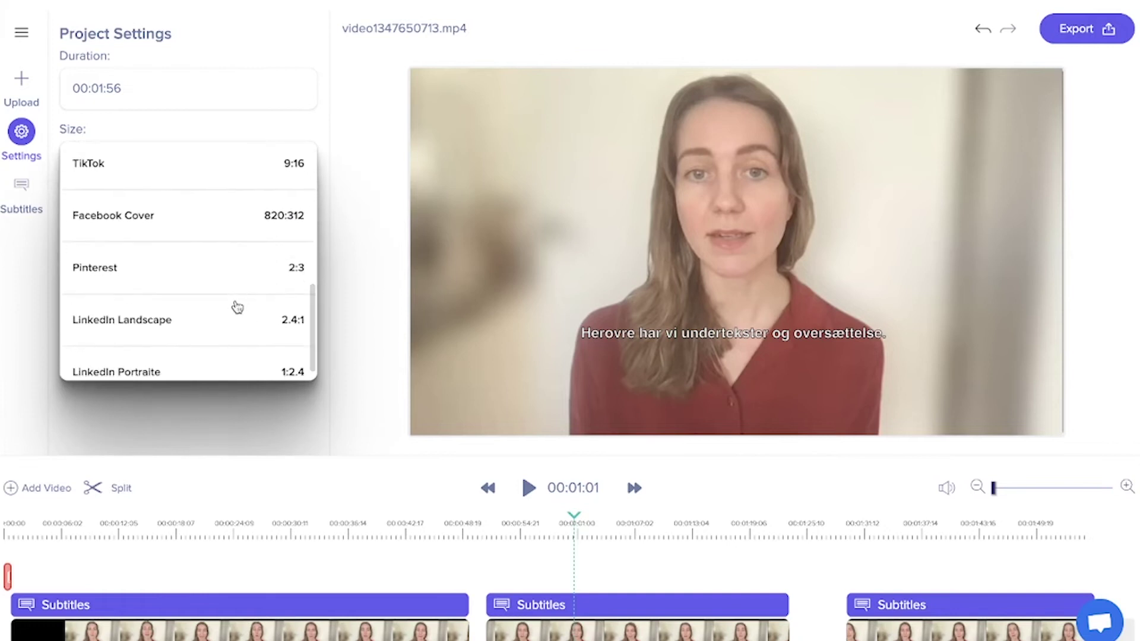
{"action": "left_click", "coordinate": [236, 309]}
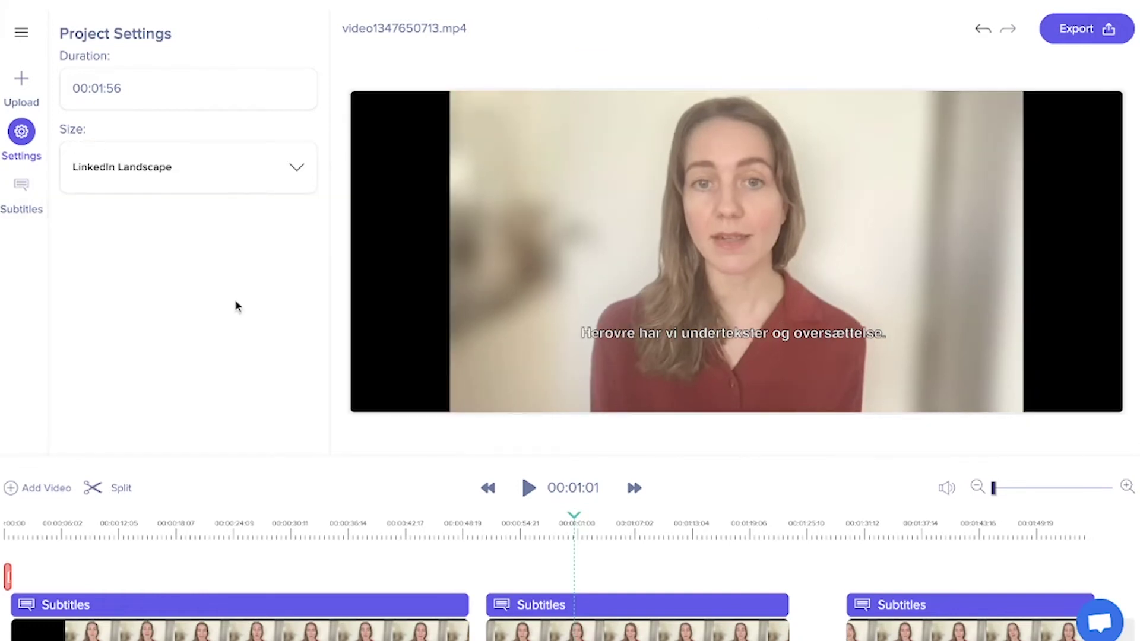
Step: Upload the NOVA logo image, place it at the video's upper left, and extend its timeline clip
{"action": "left_click", "coordinate": [24, 95]}
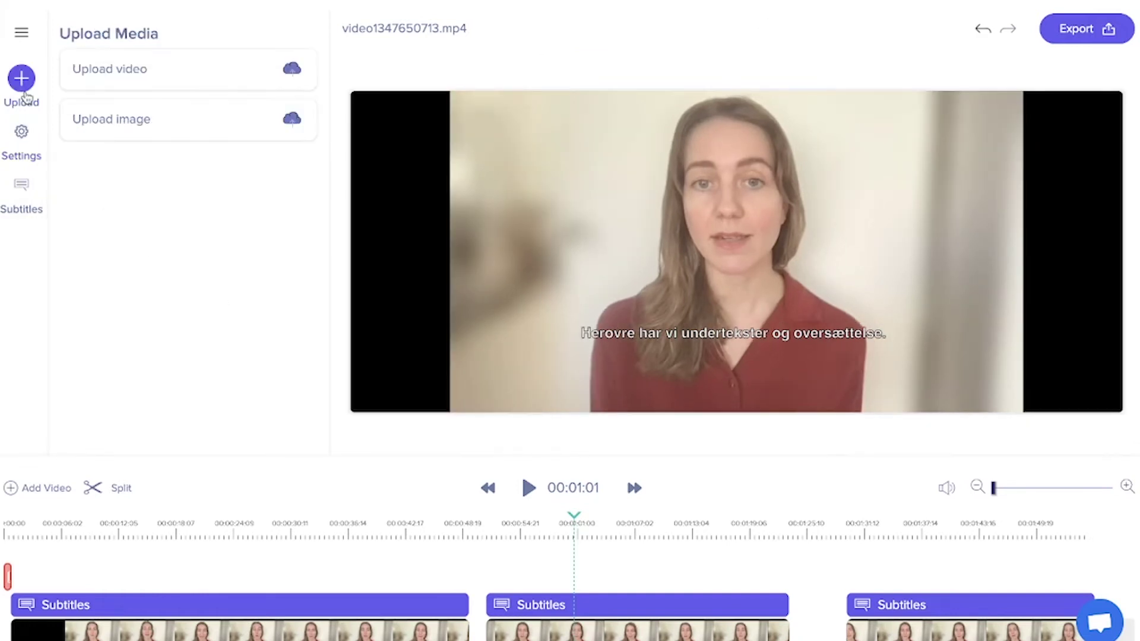
{"action": "left_click", "coordinate": [137, 123]}
{"action": "left_click", "coordinate": [391, 375]}
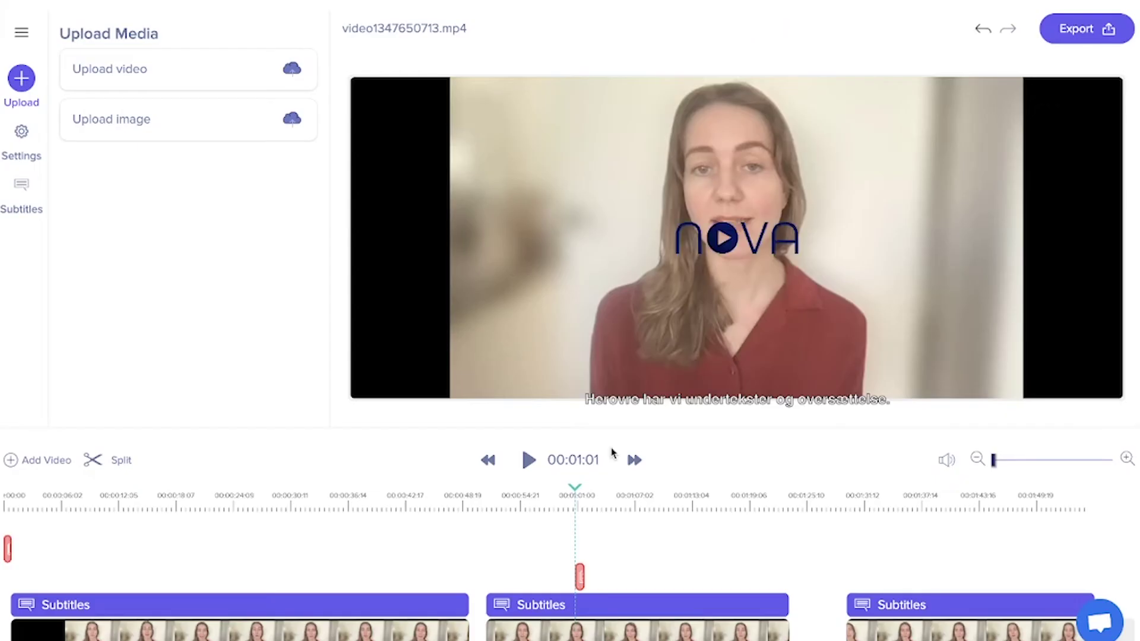
{"action": "left_click_drag", "start_coordinate": [731, 231], "coordinate": [549, 148]}
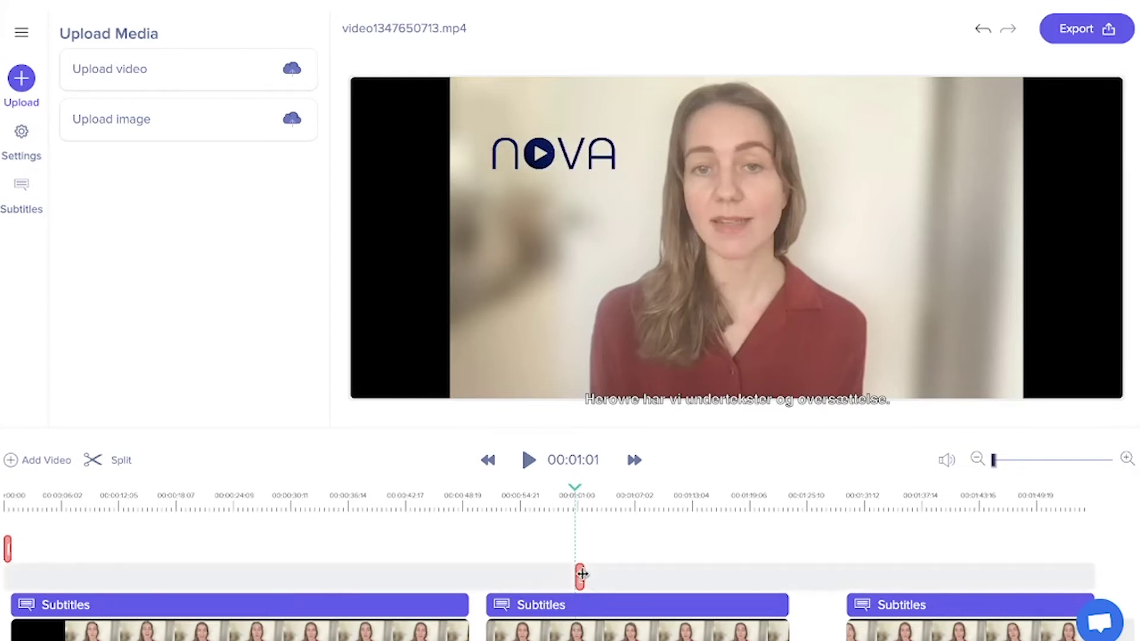
{"action": "left_click_drag", "start_coordinate": [586, 573], "coordinate": [667, 575]}
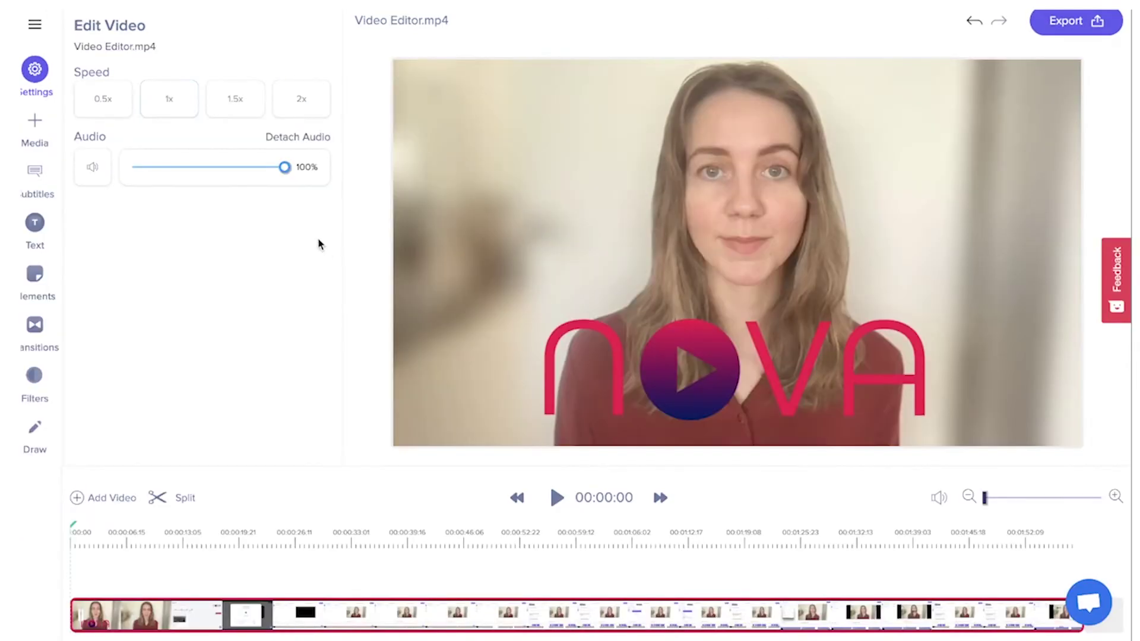
Step: Detach the video's audio onto a separate track and select it, showing 100% volume
{"action": "left_click", "coordinate": [312, 138]}
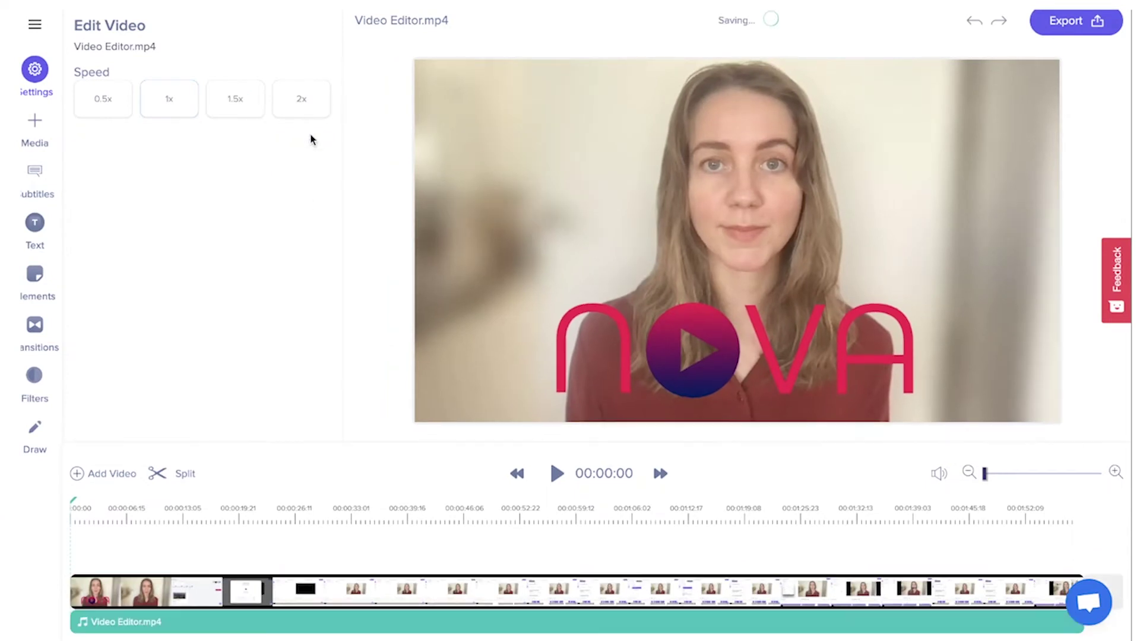
{"action": "left_click", "coordinate": [201, 624]}
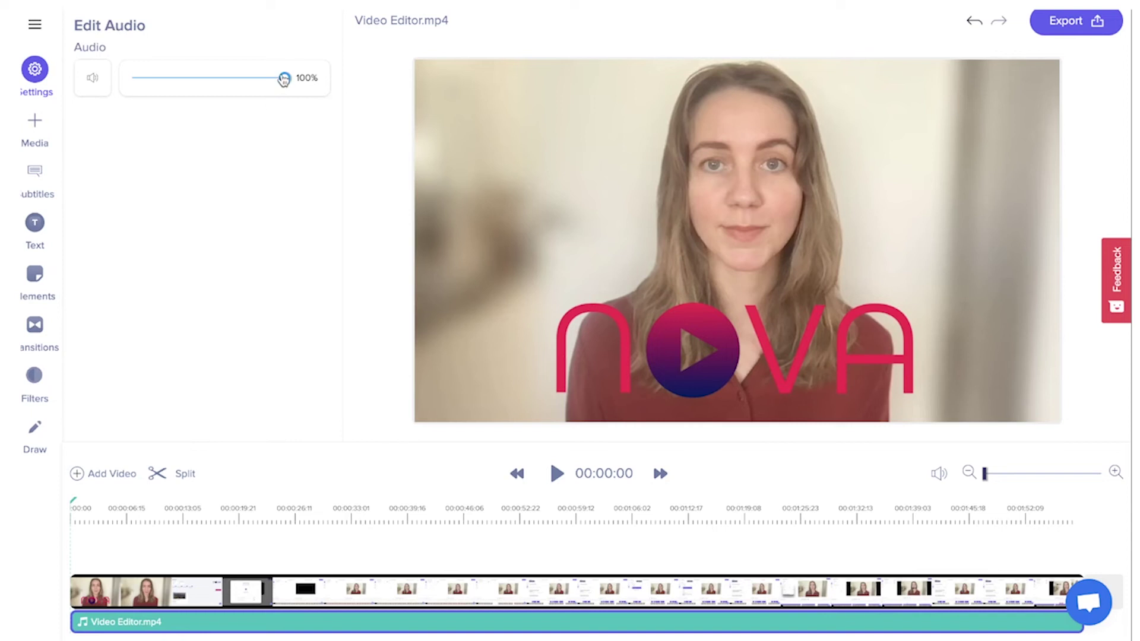
Step: Upload and trim Beginning.m4a, then split the clip and its subtitles at 00:01:09
{"action": "left_click", "coordinate": [36, 126]}
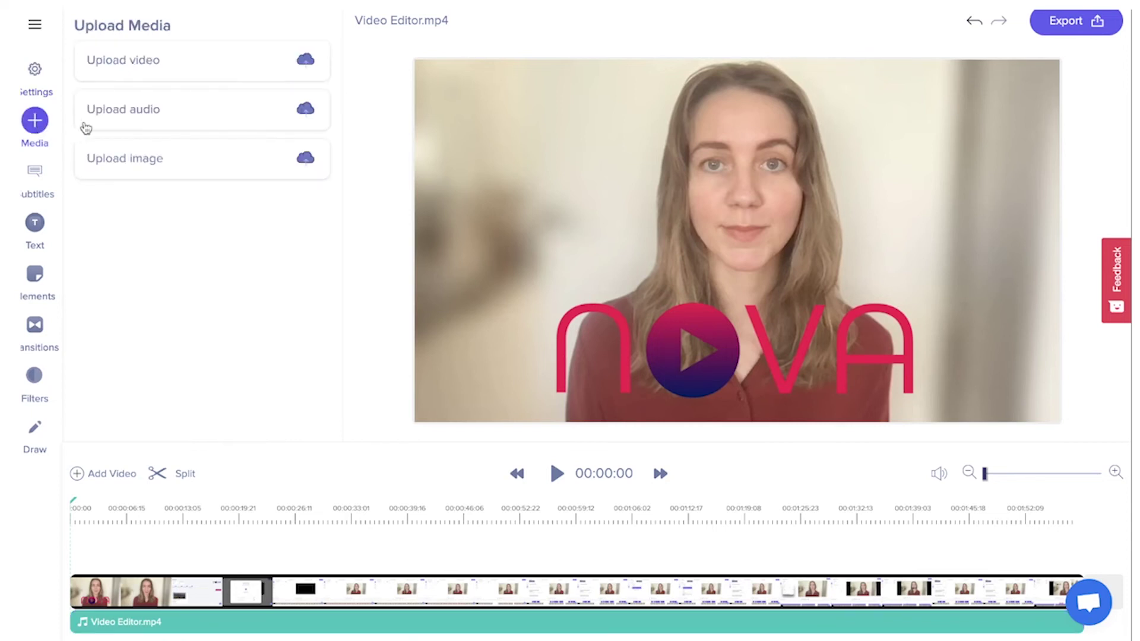
{"action": "left_click", "coordinate": [165, 124]}
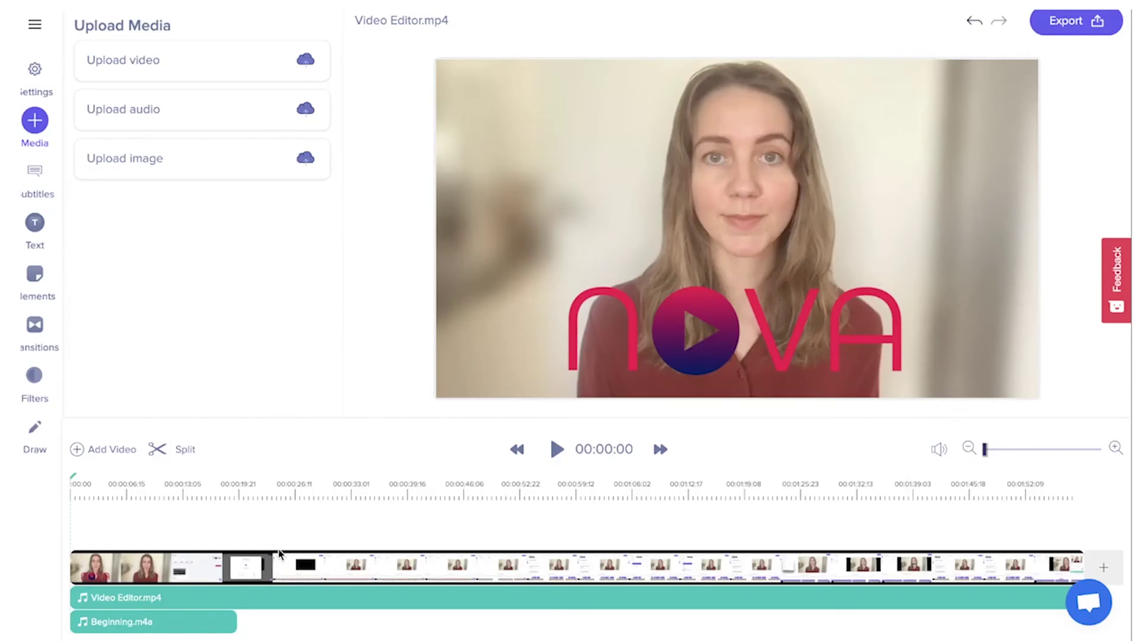
{"action": "mouse_move", "coordinate": [227, 622]}
{"action": "left_mouse_down"}
{"action": "mouse_move", "coordinate": [158, 622]}
{"action": "mouse_move", "coordinate": [235, 625]}
{"action": "left_mouse_up"}
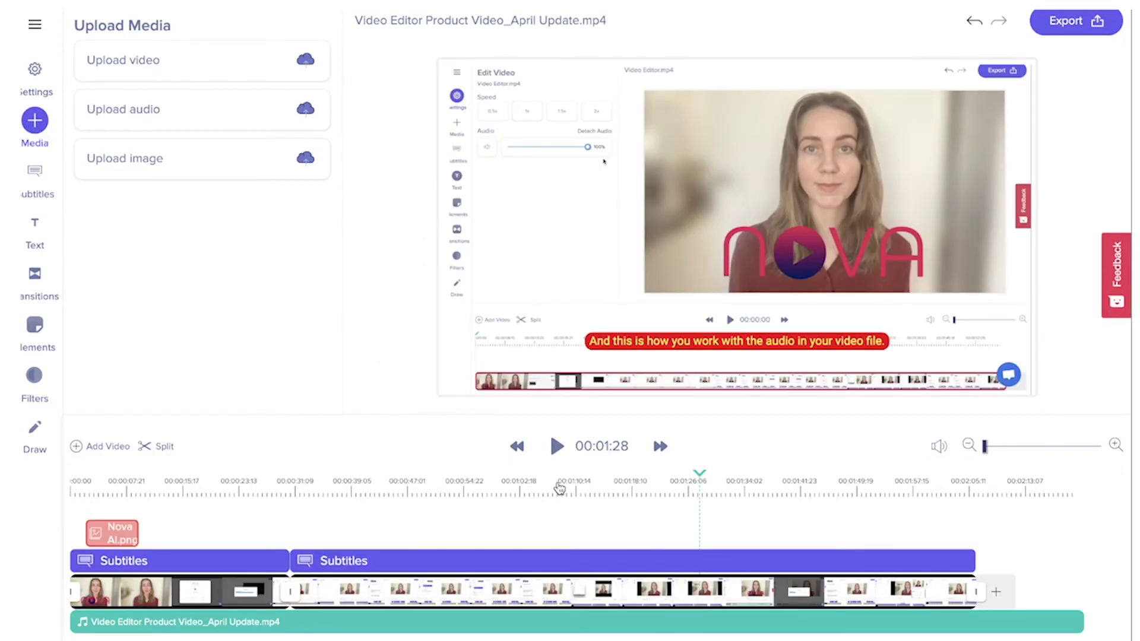
{"action": "left_click", "coordinate": [561, 487]}
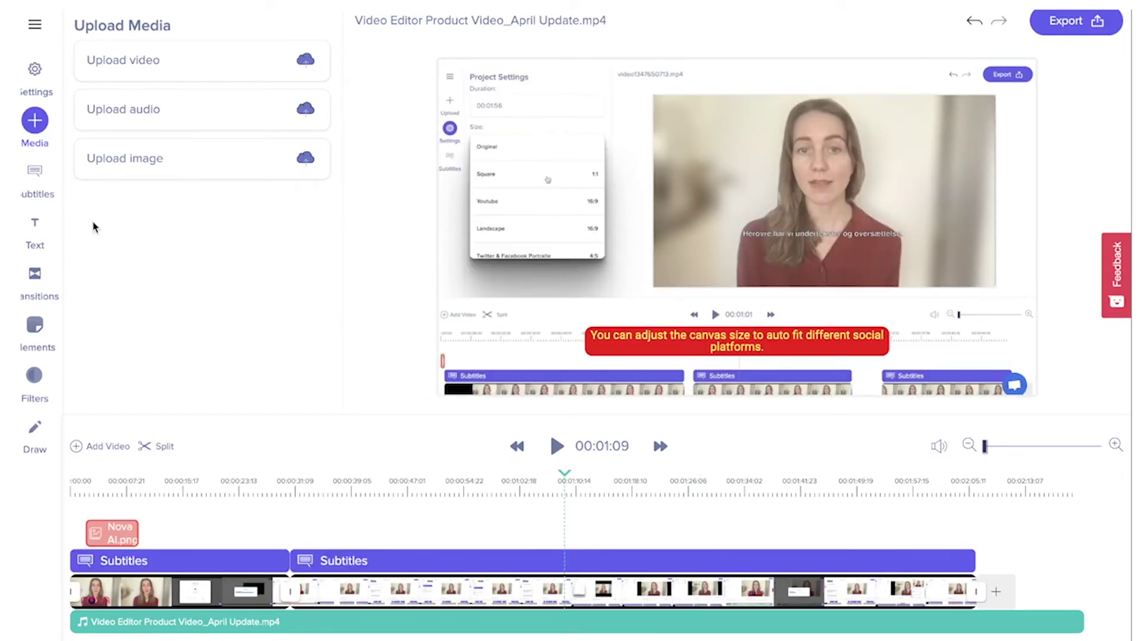
{"action": "left_click", "coordinate": [154, 451]}
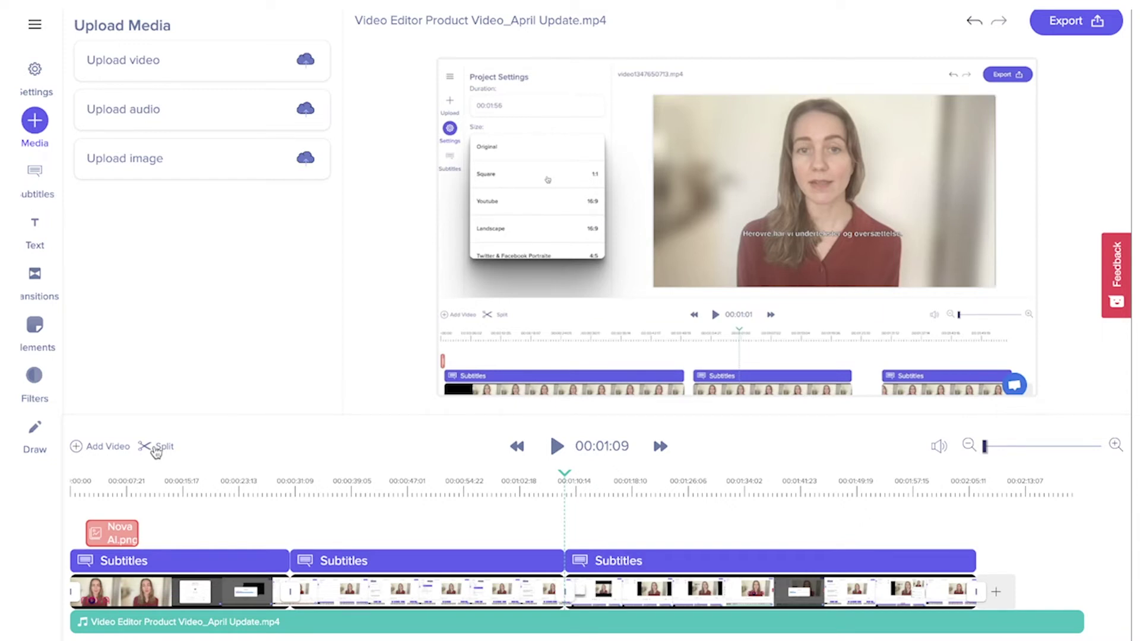
Step: Drag a transition onto the join between the split clips and change it to Fadegrays
{"action": "left_click", "coordinate": [36, 279]}
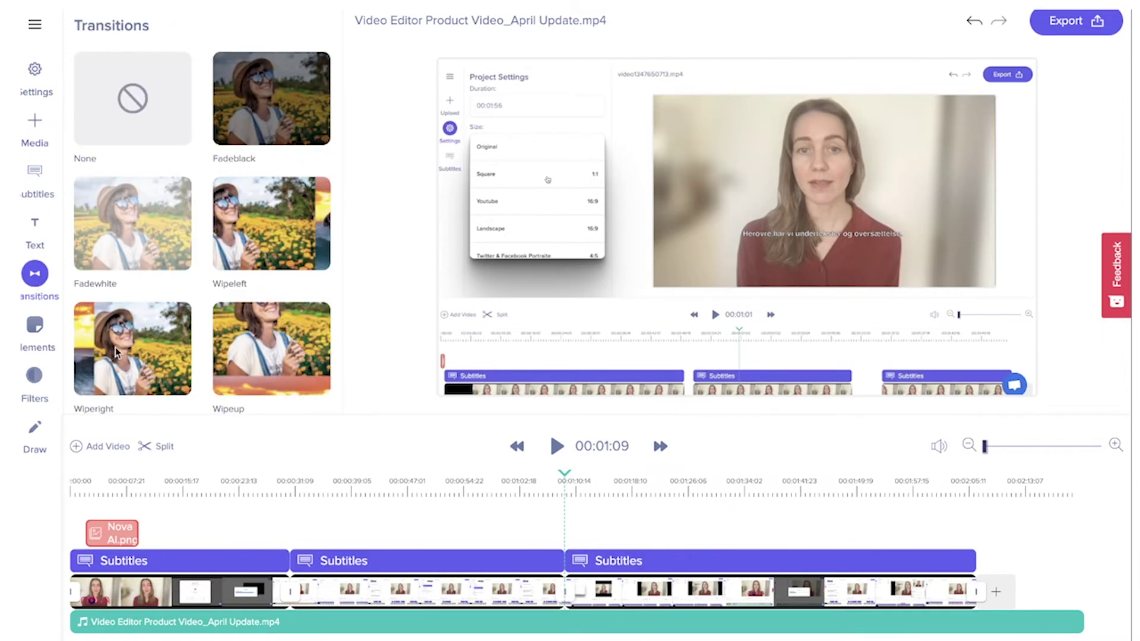
{"action": "left_click_drag", "start_coordinate": [116, 353], "coordinate": [441, 598]}
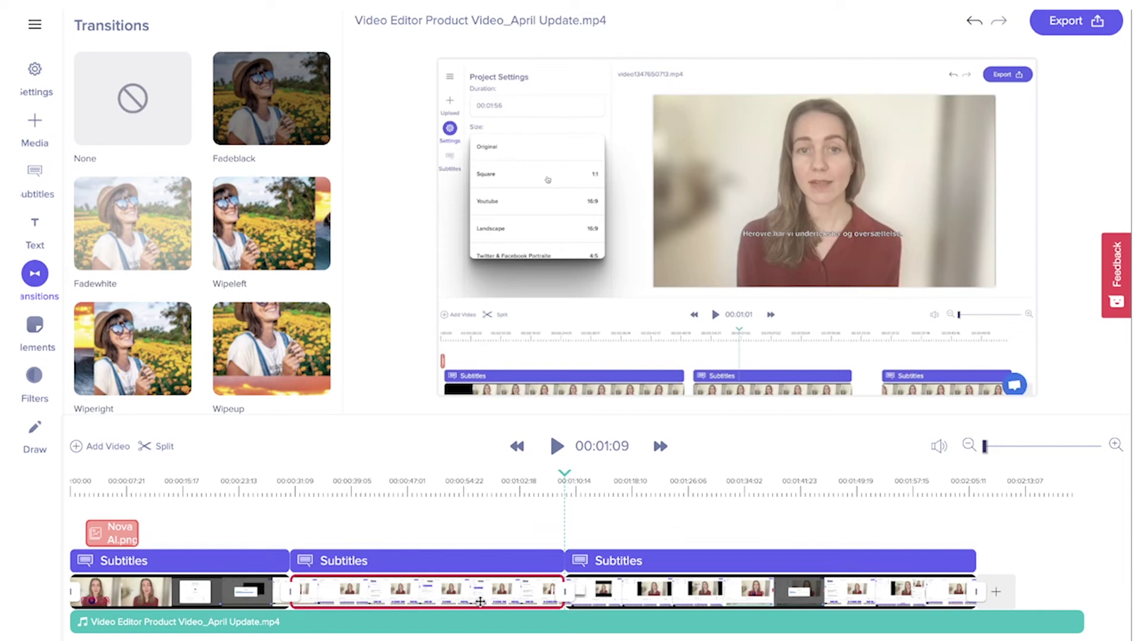
{"action": "left_click_drag", "start_coordinate": [530, 597], "coordinate": [559, 601]}
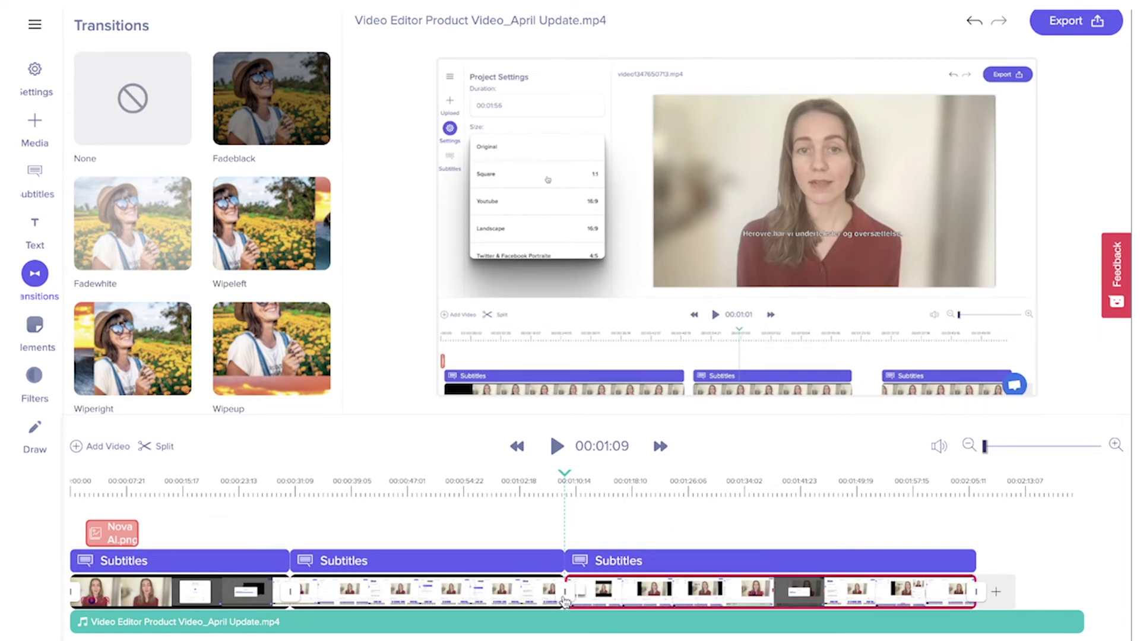
{"action": "left_click", "coordinate": [567, 597]}
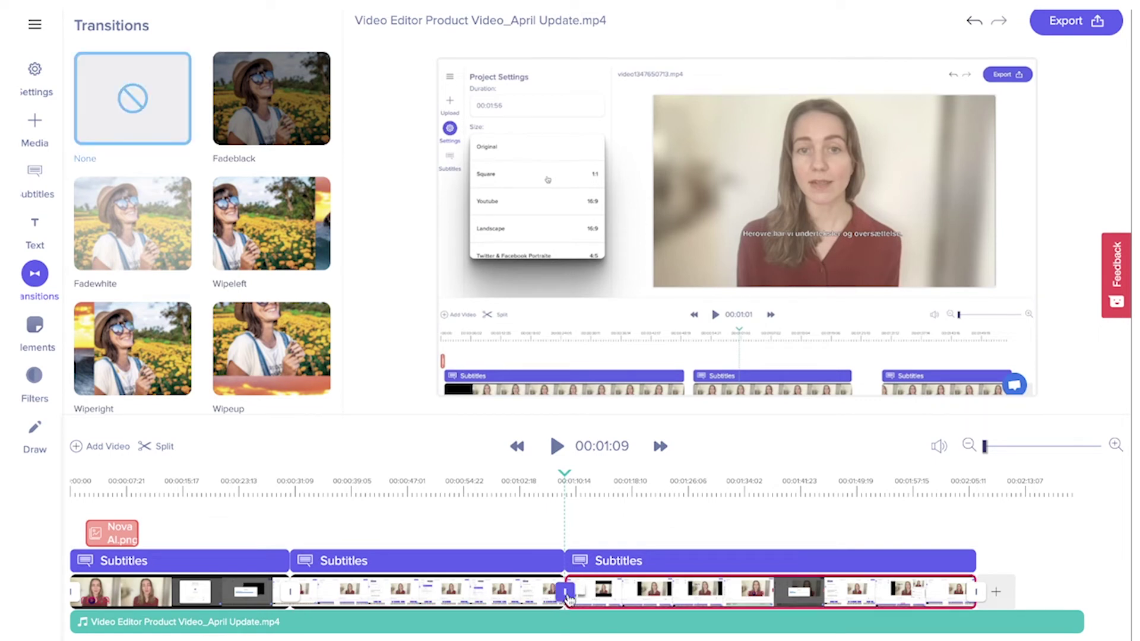
{"action": "scroll", "coordinate": [303, 280], "scroll_direction": "down", "scroll_amount": 4}
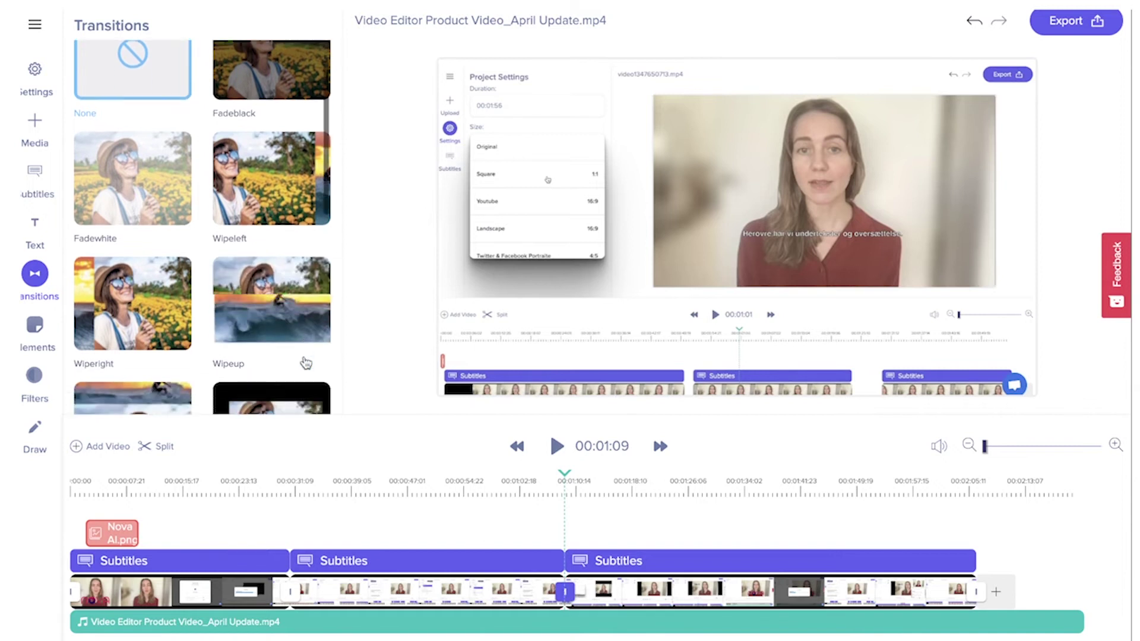
{"action": "scroll", "coordinate": [306, 364], "scroll_direction": "down", "scroll_amount": 5}
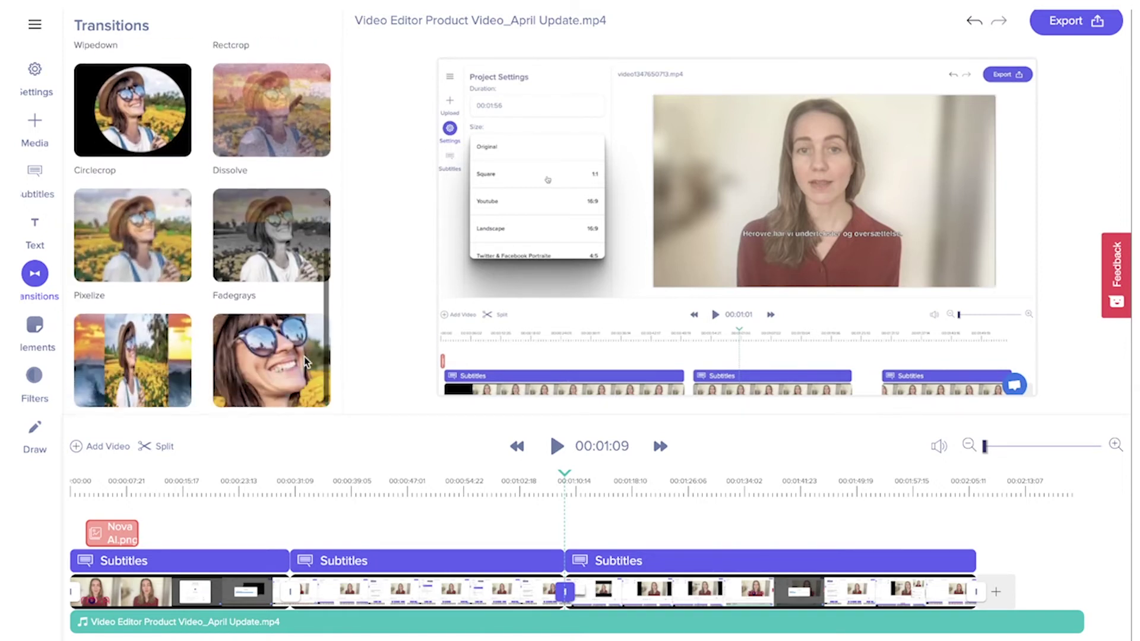
{"action": "left_click", "coordinate": [280, 208]}
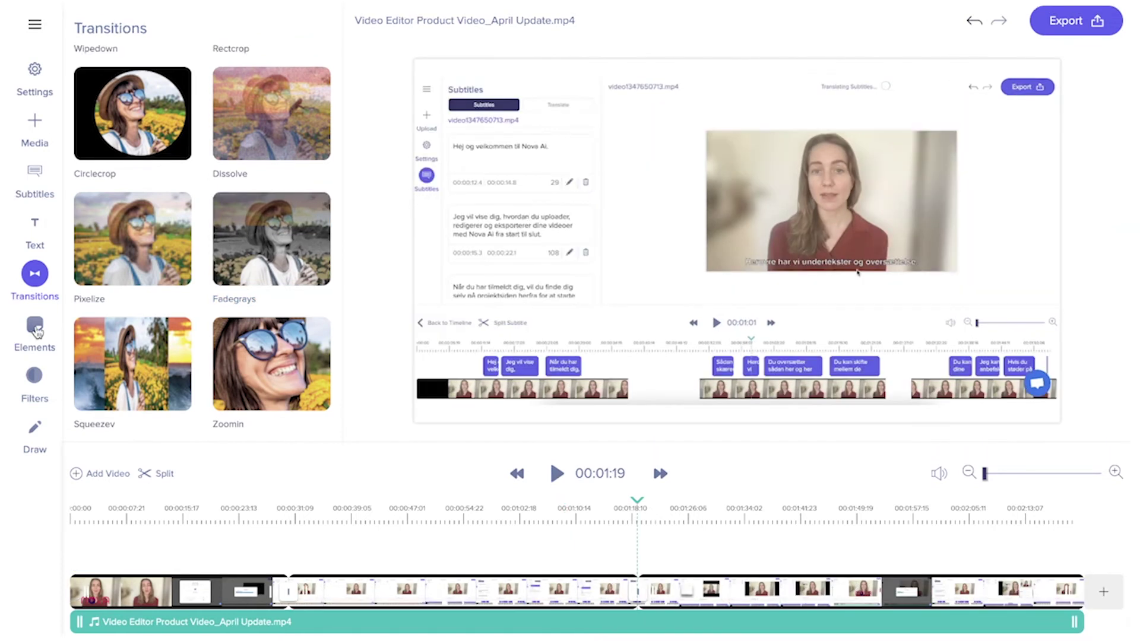
Step: Add the Etsy brand logo from Elements, then reposition and shrink it in the preview
{"action": "left_click", "coordinate": [35, 332]}
{"action": "left_click", "coordinate": [306, 70]}
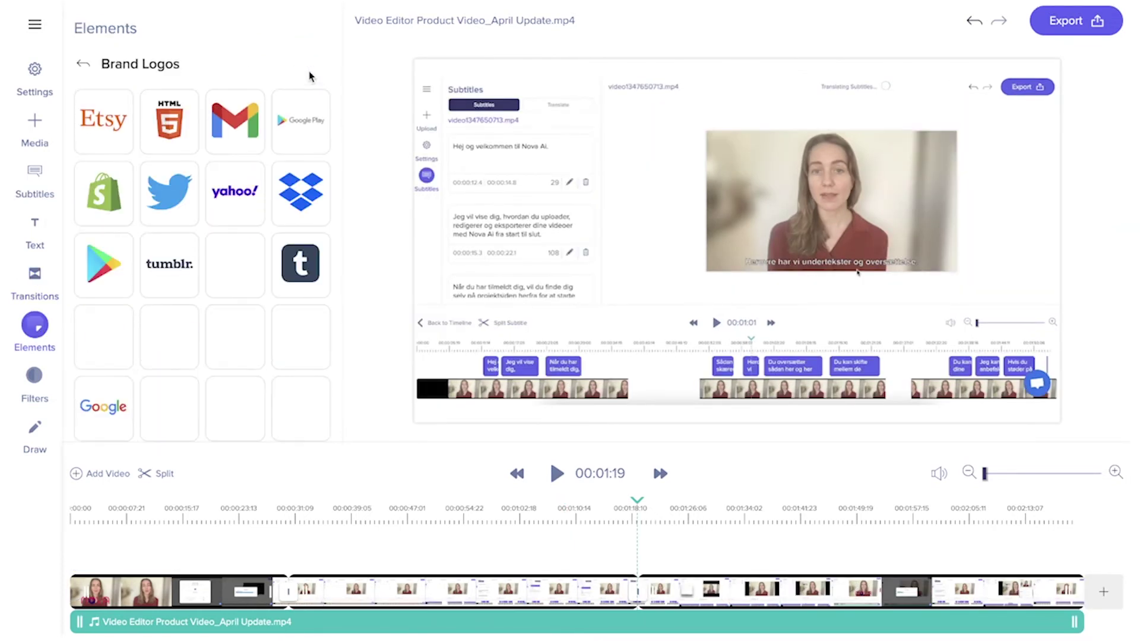
{"action": "left_click", "coordinate": [100, 136]}
{"action": "left_click_drag", "start_coordinate": [736, 217], "coordinate": [799, 166]}
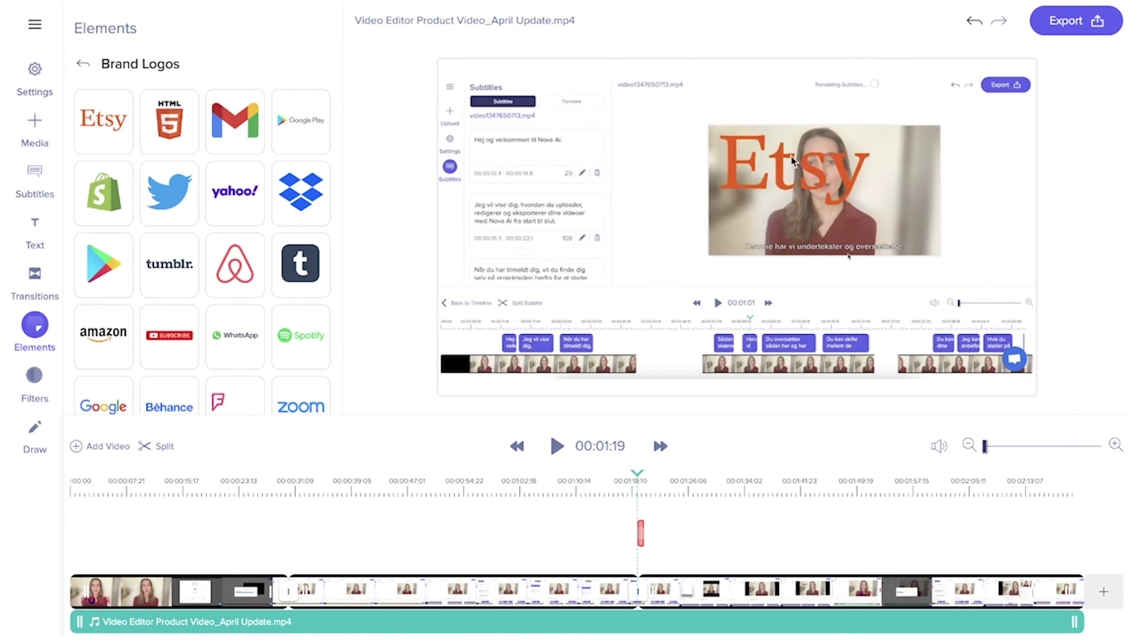
{"action": "left_click_drag", "start_coordinate": [870, 207], "coordinate": [794, 171]}
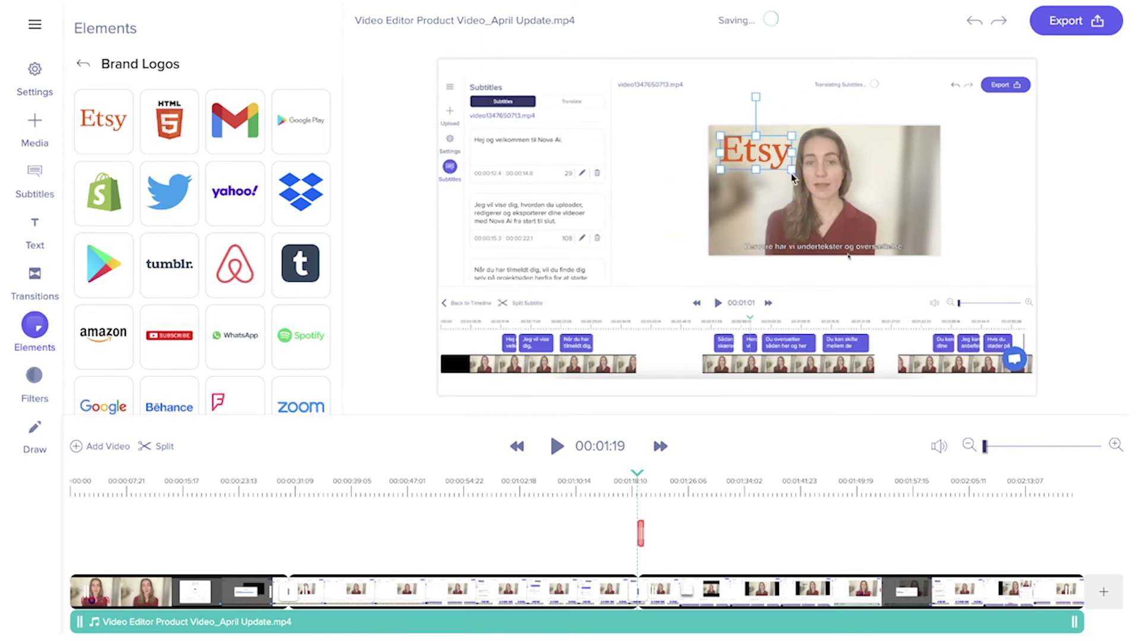
Step: Lengthen the Brand Logos clip on the timeline and move the Etsy logo toward the top-left
{"action": "left_click_drag", "start_coordinate": [643, 532], "coordinate": [759, 534]}
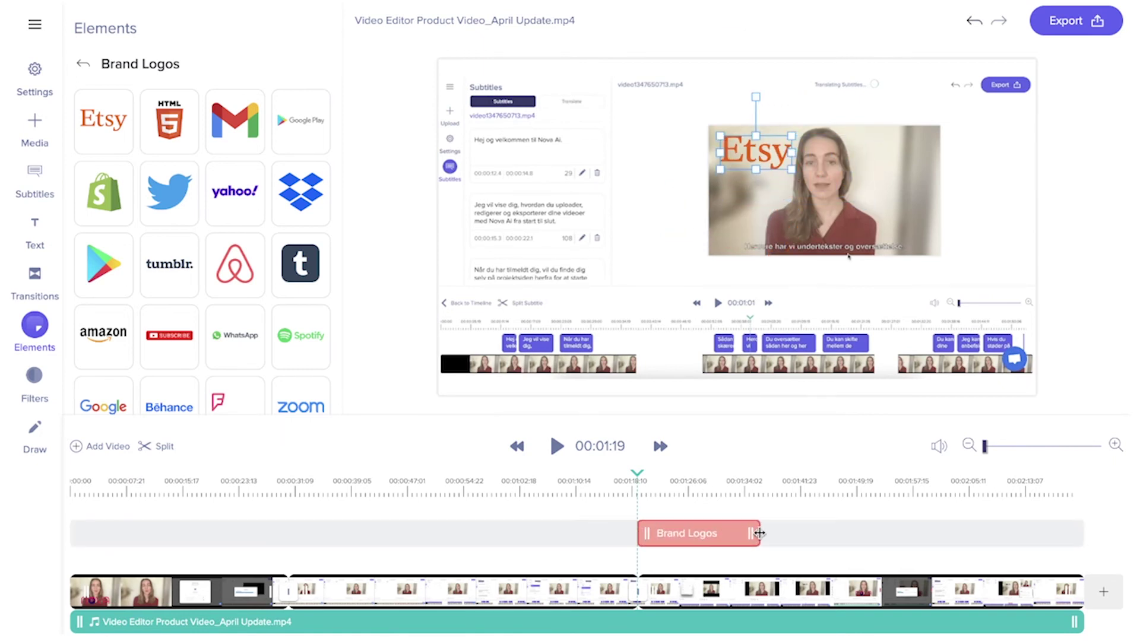
{"action": "left_click", "coordinate": [700, 487]}
{"action": "left_click_drag", "start_coordinate": [756, 166], "coordinate": [717, 143]}
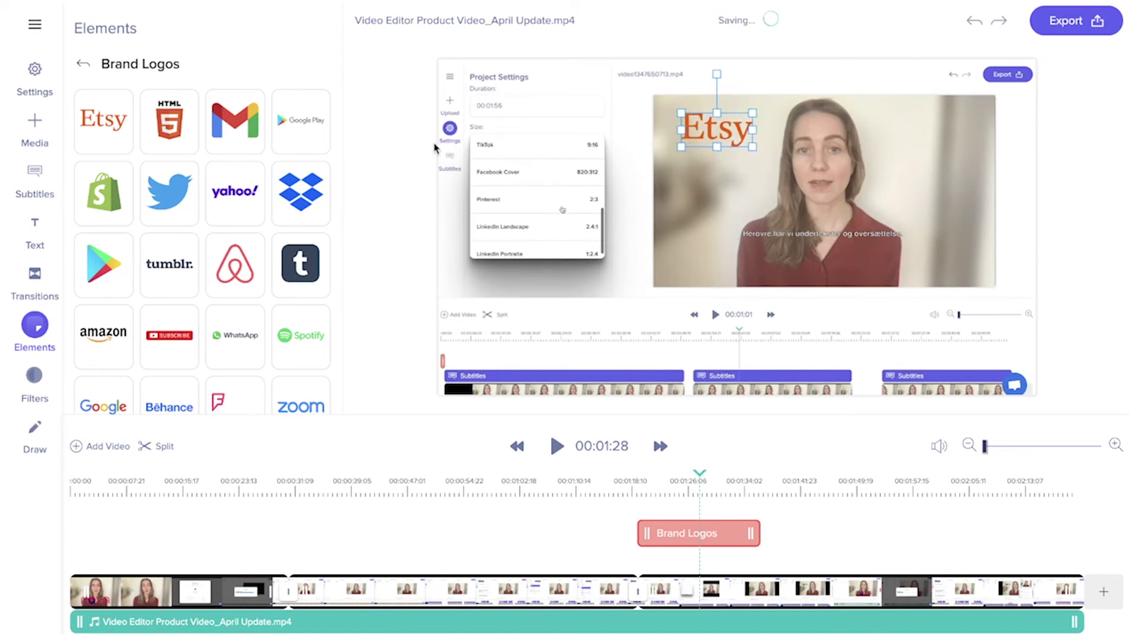
{"action": "scroll", "coordinate": [227, 243], "scroll_direction": "down", "scroll_amount": 5}
{"action": "left_click", "coordinate": [82, 64]}
Step: Add the OMG callout sticker at the 00:00:51 playhead position
{"action": "left_click", "coordinate": [315, 174]}
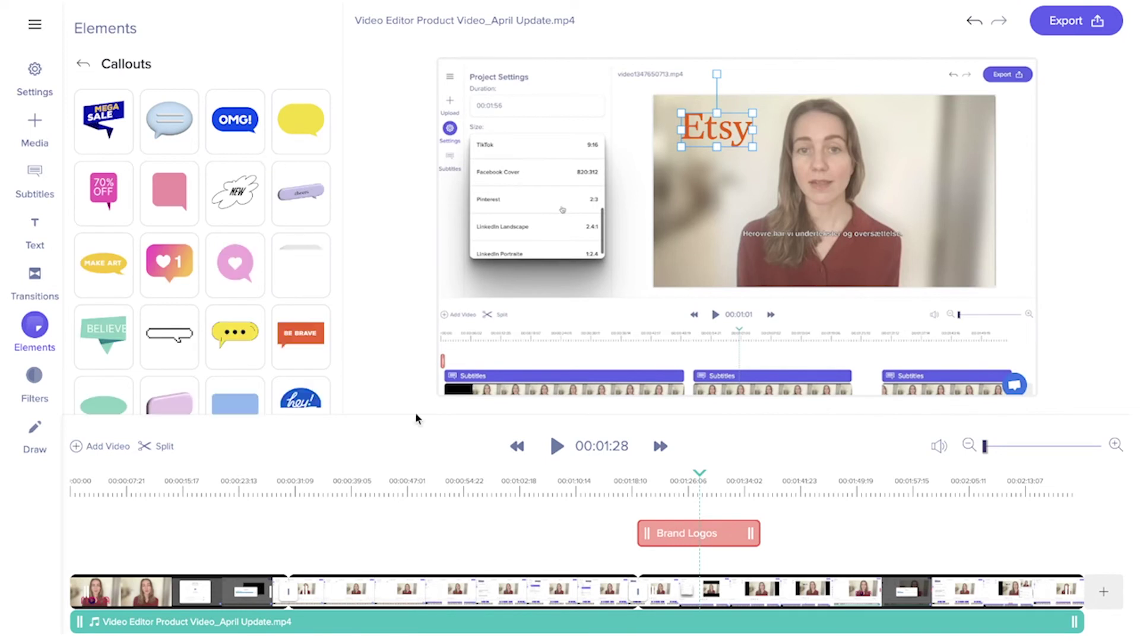
{"action": "left_click", "coordinate": [431, 484]}
{"action": "left_click", "coordinate": [238, 134]}
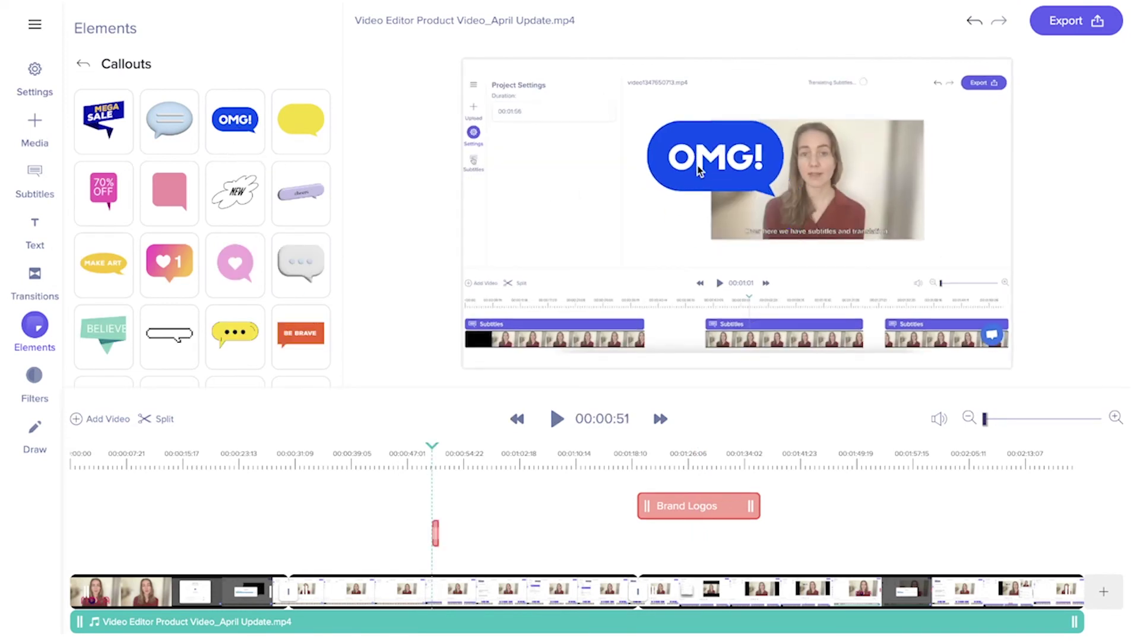
Step: Shrink and tilt the OMG callout, place it top-left, and start its clip before 00:00:54
{"action": "left_click", "coordinate": [726, 167]}
{"action": "left_click_drag", "start_coordinate": [726, 168], "coordinate": [729, 113]}
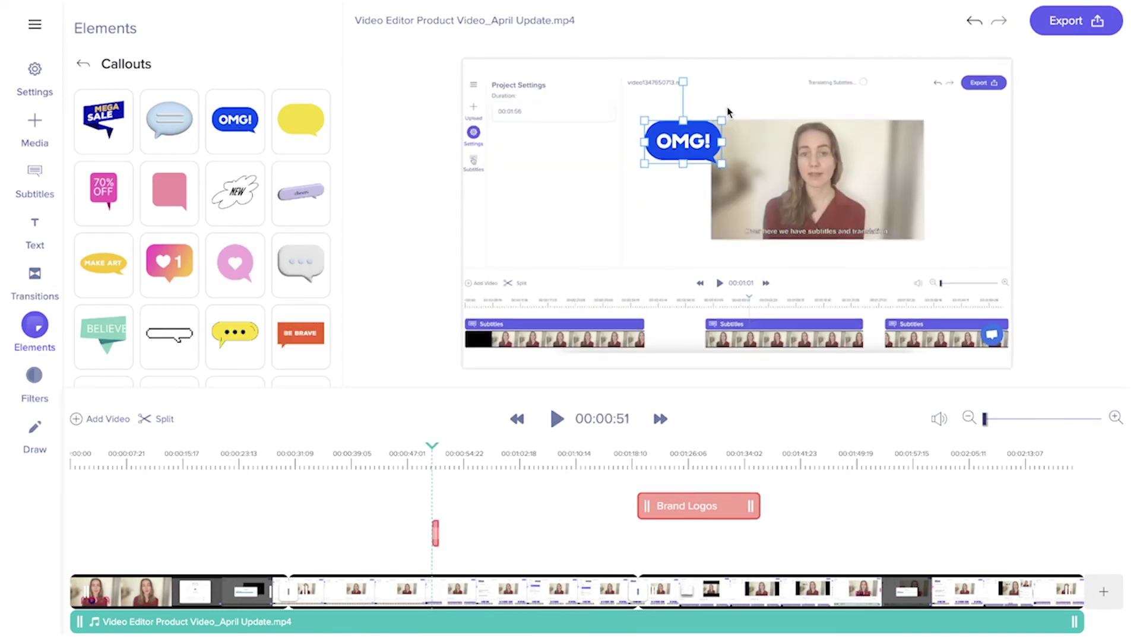
{"action": "left_click_drag", "start_coordinate": [683, 81], "coordinate": [658, 86]}
{"action": "left_click_drag", "start_coordinate": [683, 133], "coordinate": [734, 162]}
{"action": "left_click_drag", "start_coordinate": [437, 532], "coordinate": [388, 534]}
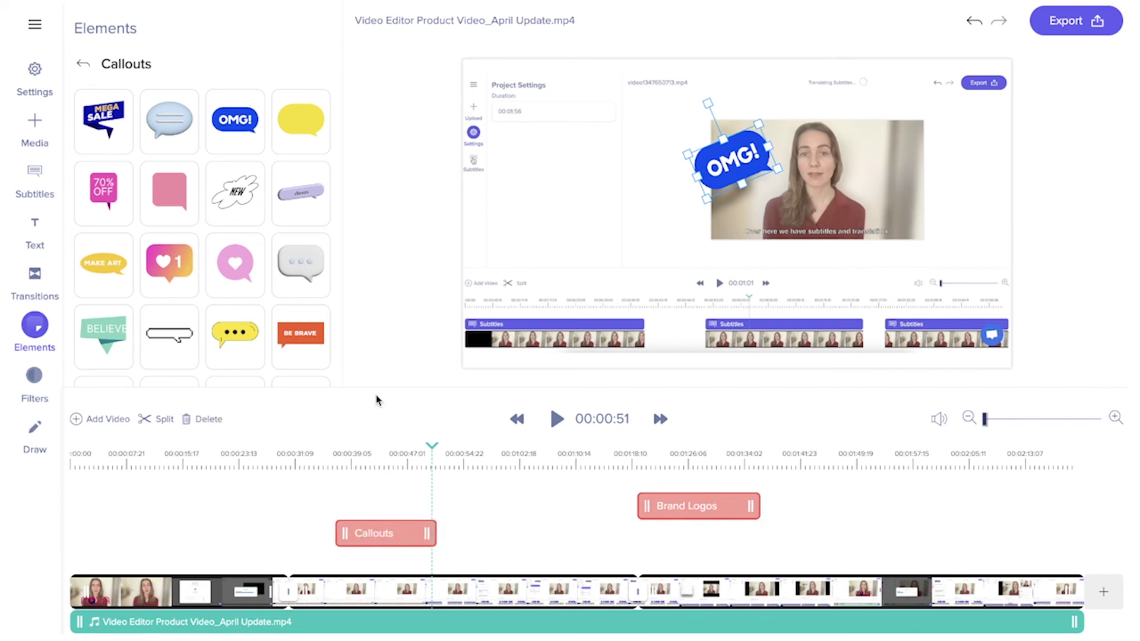
{"action": "left_click", "coordinate": [499, 464]}
Step: Delete the Brand Logos clip, leaving the blue NOVA logo overlay and Danish subtitles
{"action": "left_click", "coordinate": [84, 65]}
{"action": "scroll", "coordinate": [117, 185], "scroll_direction": "down", "scroll_amount": 7}
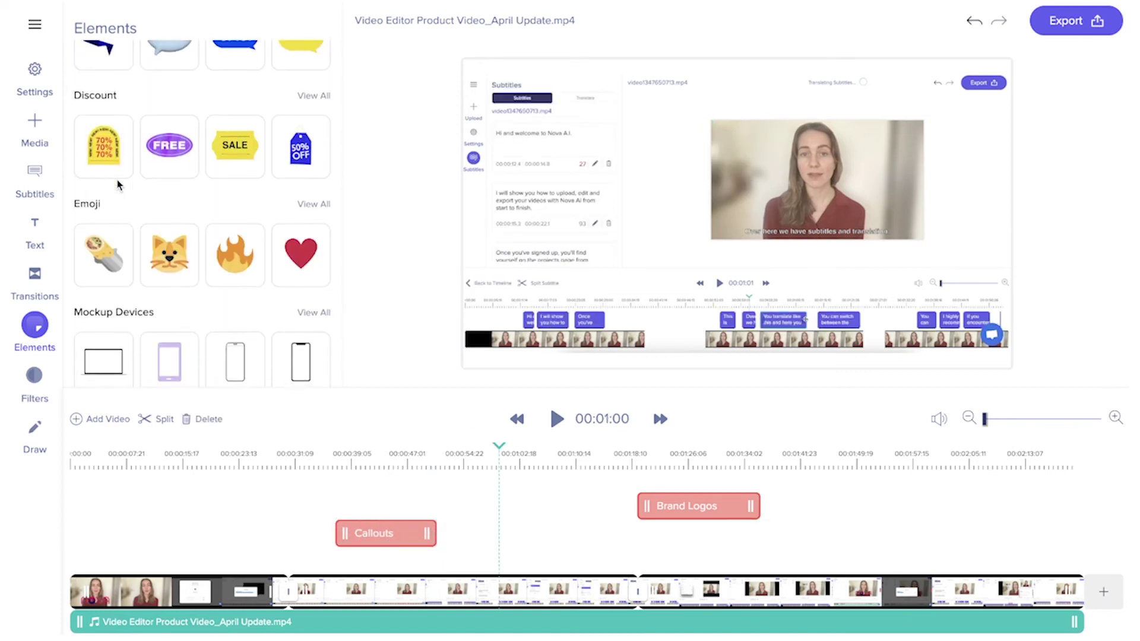
{"action": "scroll", "coordinate": [117, 184], "scroll_direction": "up", "scroll_amount": 4}
{"action": "scroll", "coordinate": [117, 185], "scroll_direction": "up", "scroll_amount": 2}
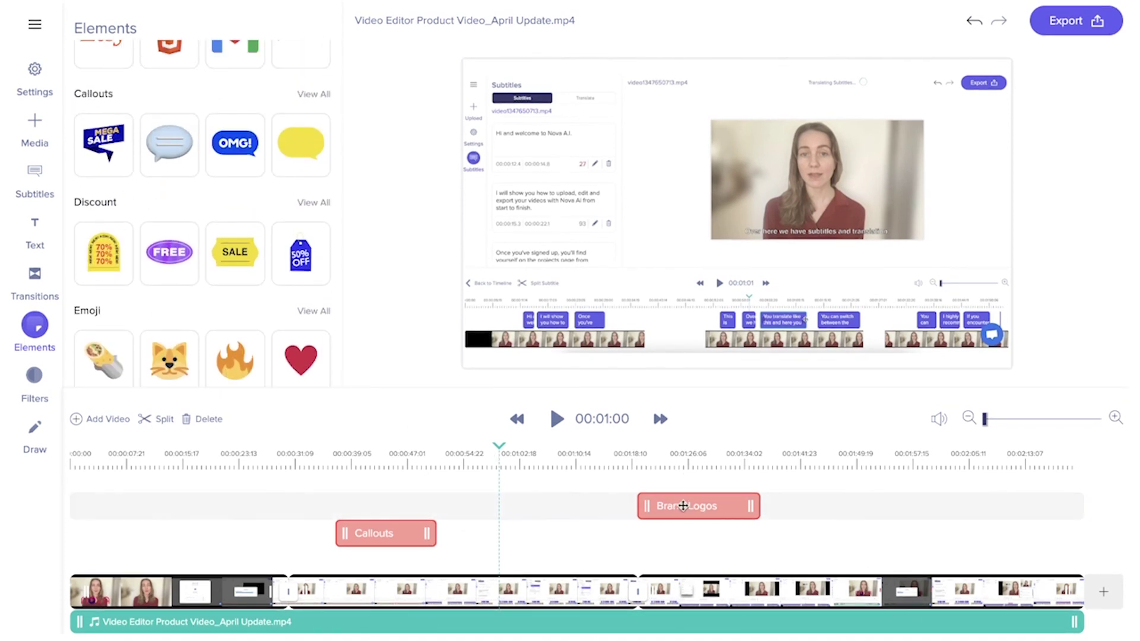
{"action": "left_click", "coordinate": [203, 420]}
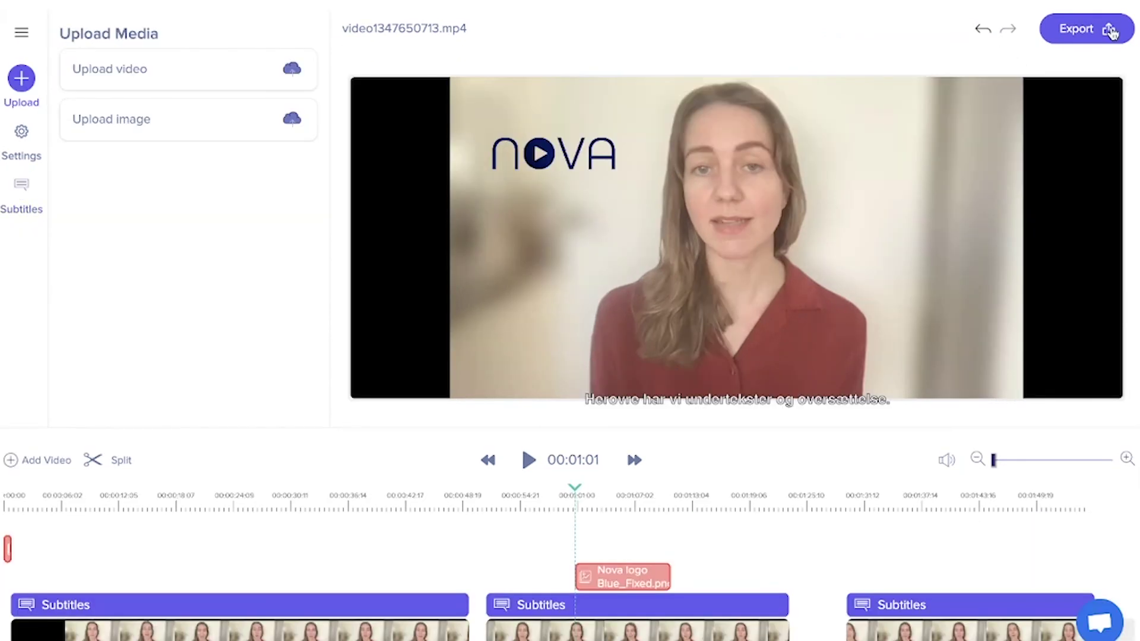
Step: Browse export presets, then show advanced settings: 30 fps limit, Standard quality, Faster Render
{"action": "left_click", "coordinate": [1112, 33]}
{"action": "left_click", "coordinate": [1041, 287]}
{"action": "scroll", "coordinate": [1033, 333], "scroll_direction": "down", "scroll_amount": 5}
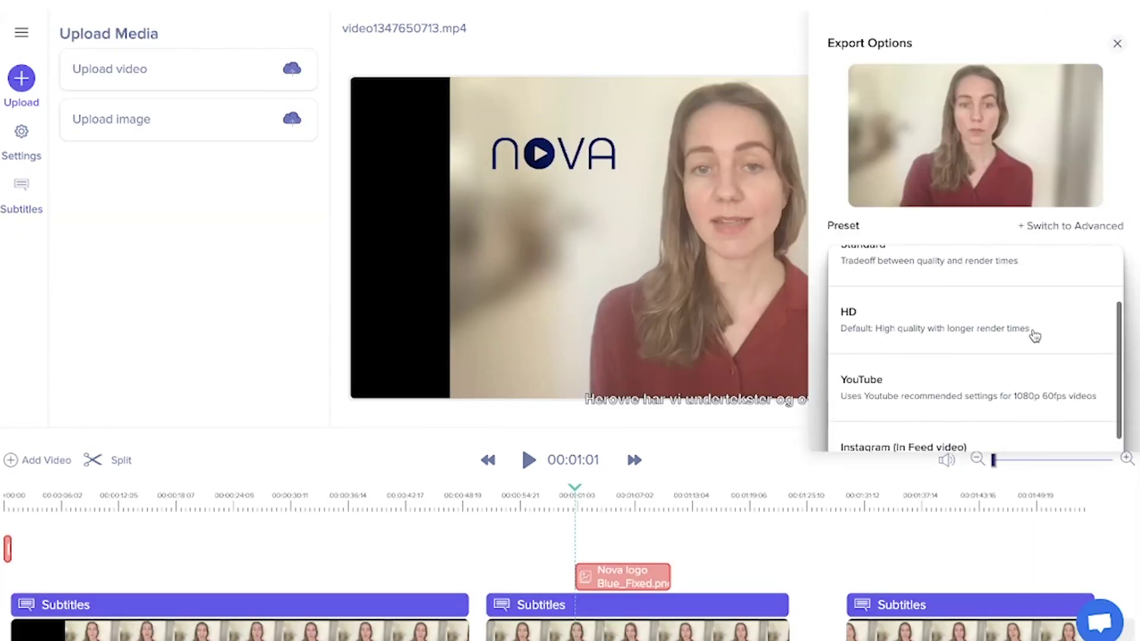
{"action": "scroll", "coordinate": [1034, 334], "scroll_direction": "down", "scroll_amount": 1}
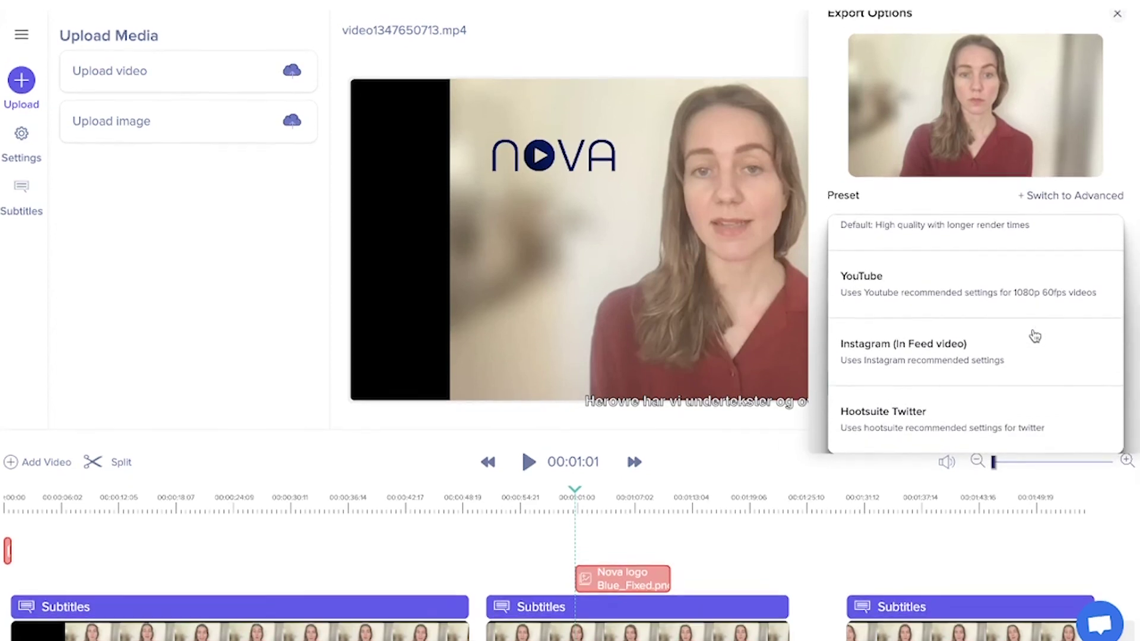
{"action": "left_click", "coordinate": [1047, 223]}
{"action": "left_click", "coordinate": [1046, 222]}
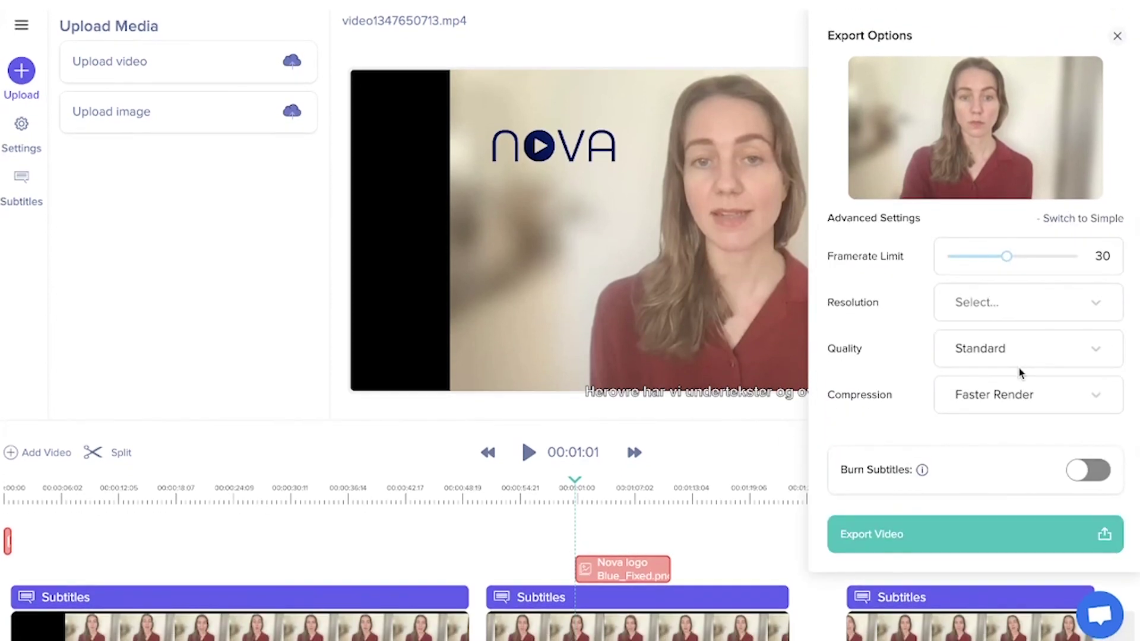